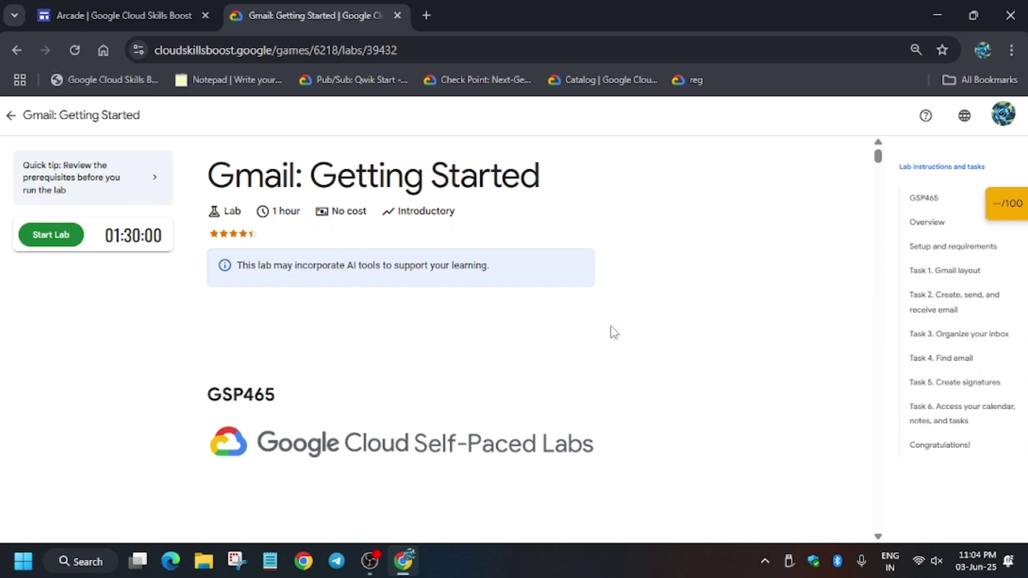
Start the Gmail: Getting Started lab from Google Cloud Skills Boost.
left_click(61, 237)
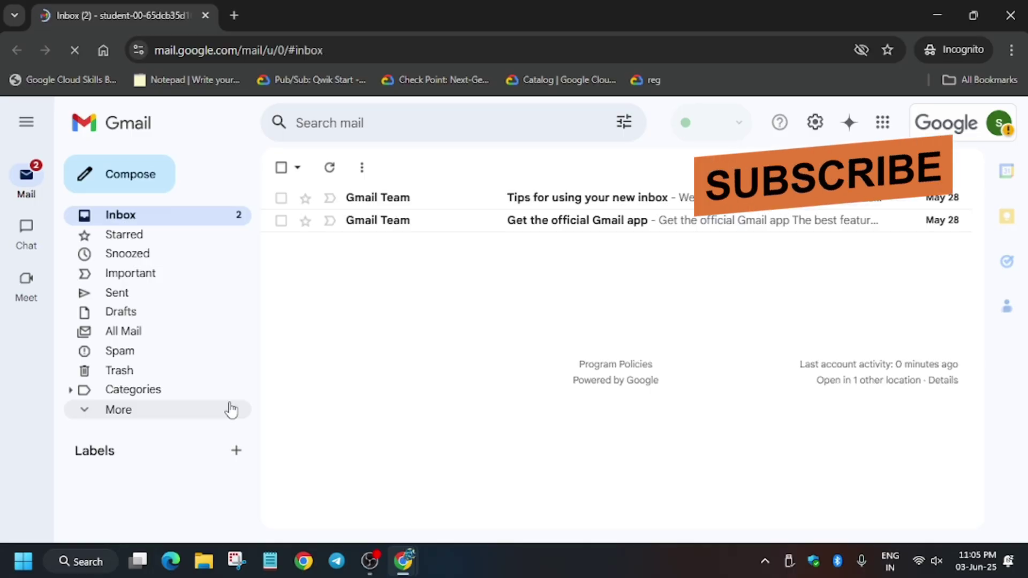
Start a new Gmail message and jump to the lab's Task 2 email instructions.
left_click(128, 187)
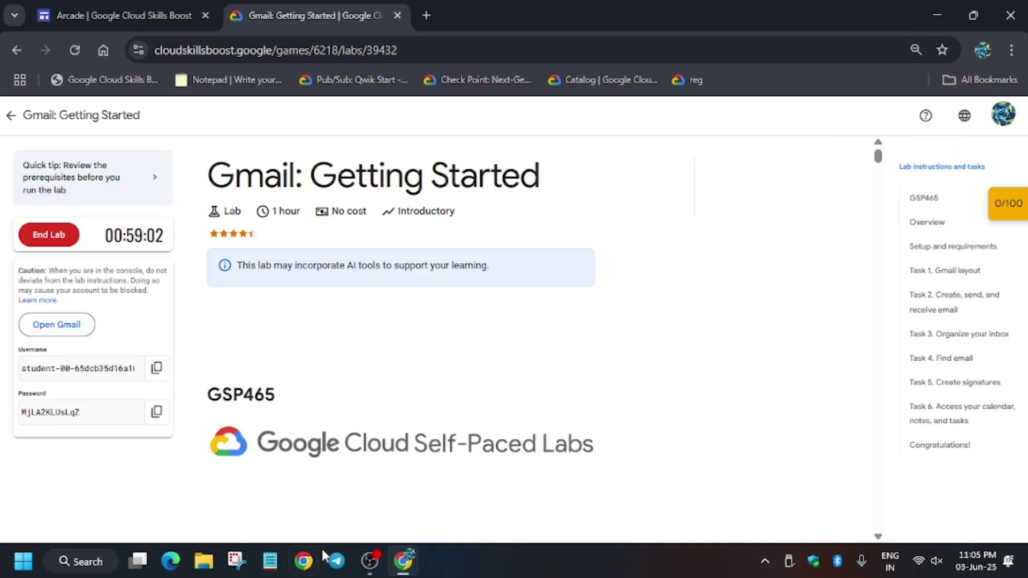
scroll(282, 395, "down", 2)
scroll(284, 396, "down", 3)
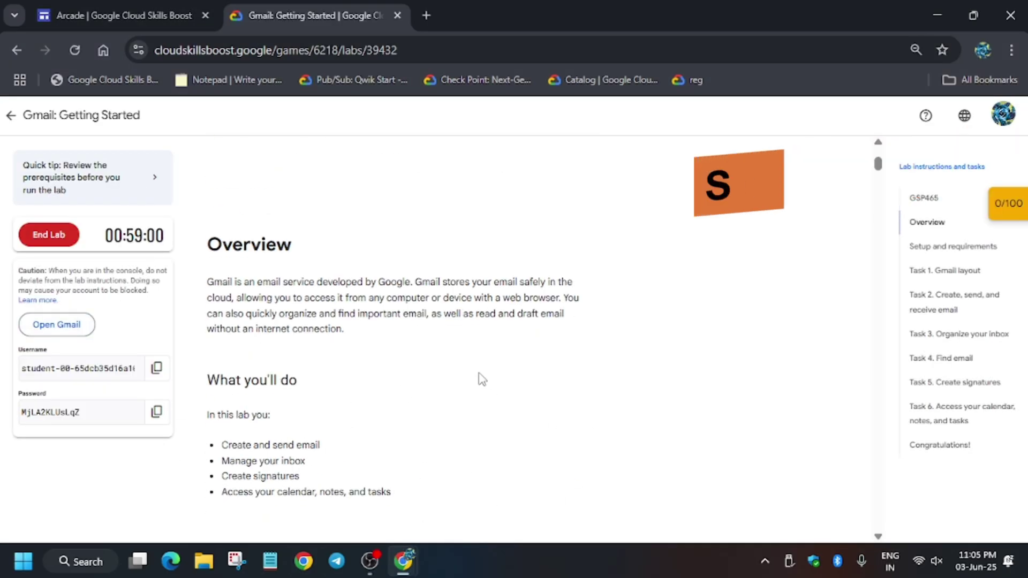
scroll(467, 377, "down", 4)
scroll(447, 374, "down", 3)
scroll(445, 377, "down", 4)
scroll(428, 379, "down", 4)
scroll(407, 380, "down", 4)
scroll(400, 378, "down", 3)
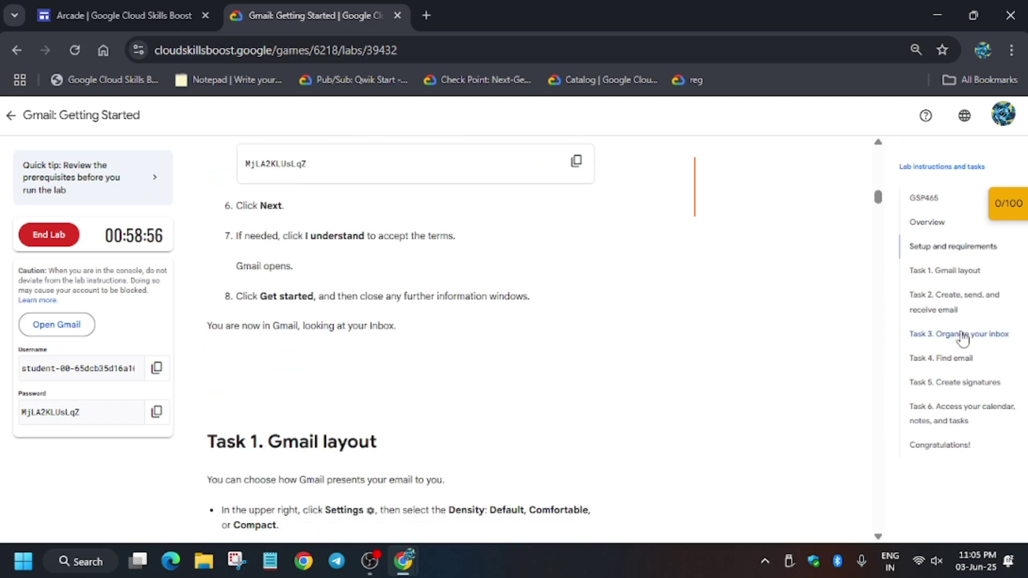
left_click(889, 302)
Read through the Task 2 create-and-send email instructions.
scroll(474, 364, "down", 4)
scroll(430, 410, "down", 8)
scroll(415, 447, "down", 5)
scroll(363, 380, "up", 1)
scroll(363, 381, "up", 8)
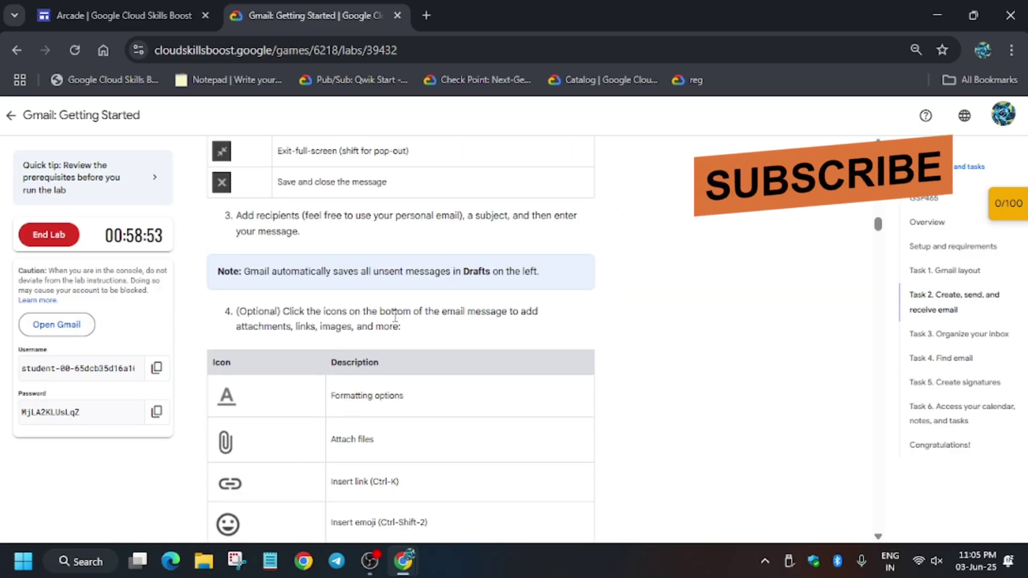
scroll(298, 423, "down", 3)
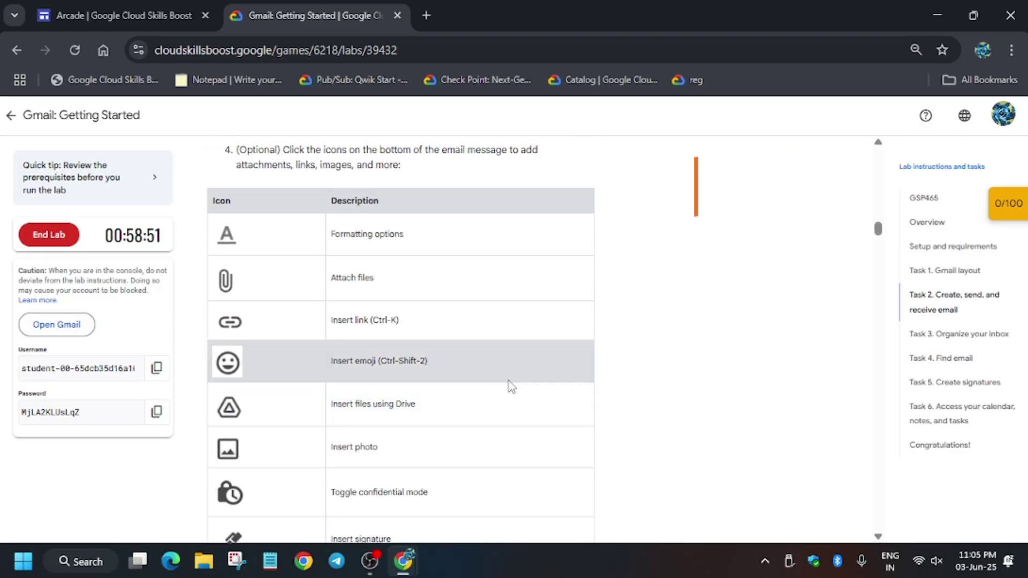
scroll(482, 407, "down", 8)
scroll(452, 434, "down", 5)
scroll(448, 482, "down", 7)
scroll(445, 453, "down", 5)
scroll(445, 450, "down", 5)
scroll(444, 449, "down", 5)
scroll(441, 445, "down", 4)
scroll(440, 444, "down", 5)
scroll(439, 442, "down", 5)
scroll(436, 436, "down", 5)
scroll(438, 425, "down", 2)
scroll(438, 424, "down", 3)
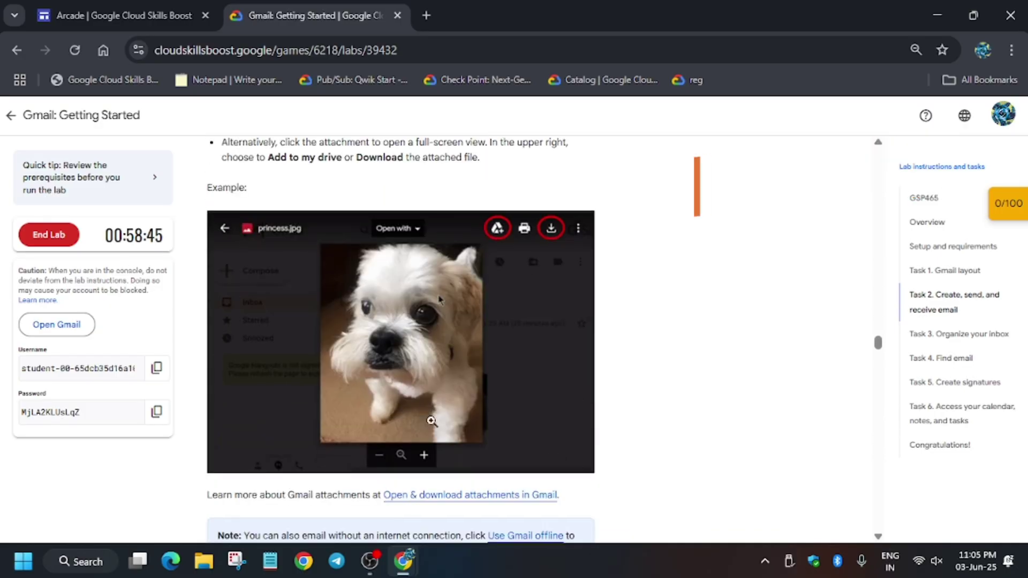
Enlarge the princess.jpg example attachment image and save it to the computer.
left_click(426, 388)
right_click(434, 370)
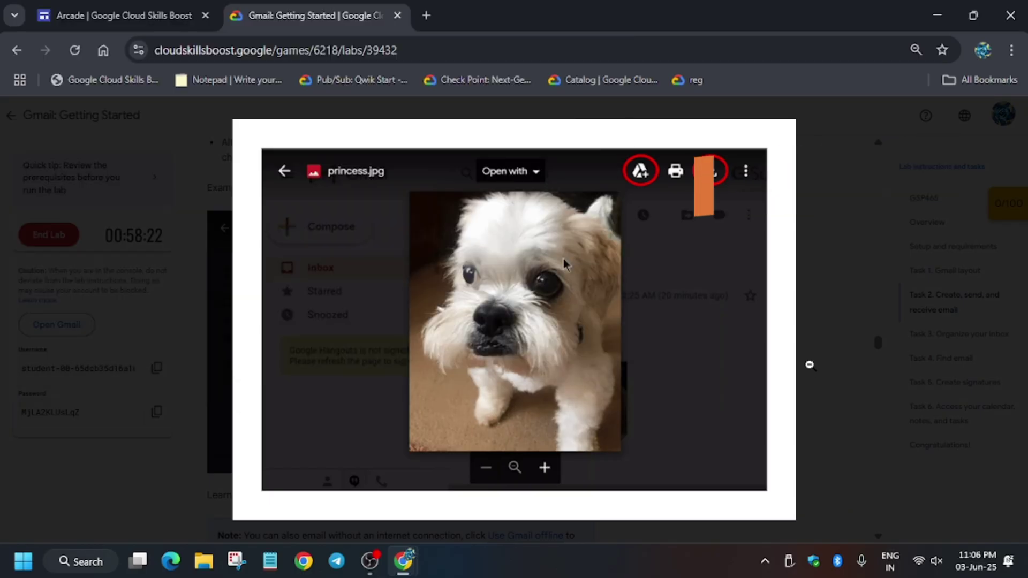
left_click(844, 366)
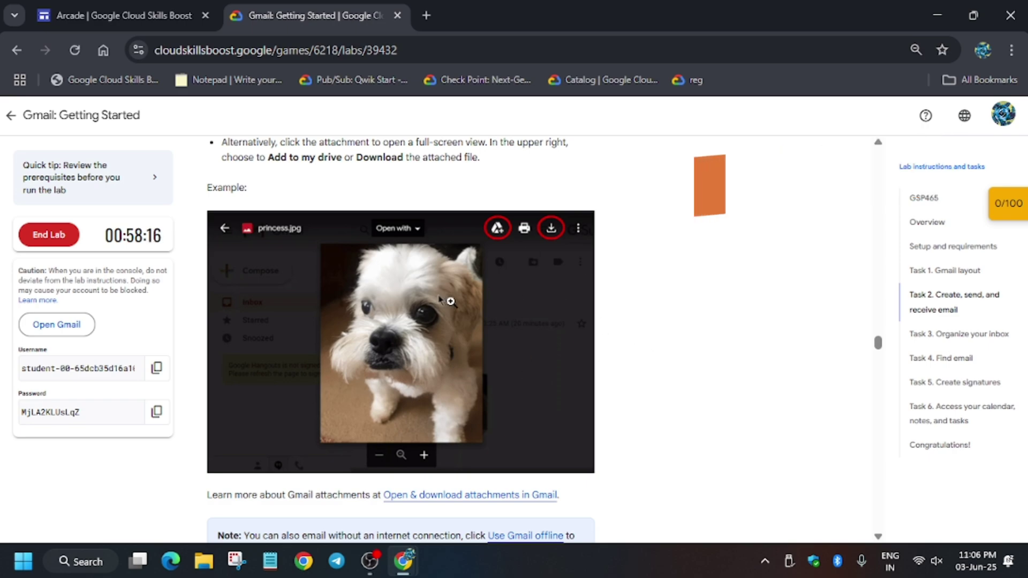
right_click(451, 301)
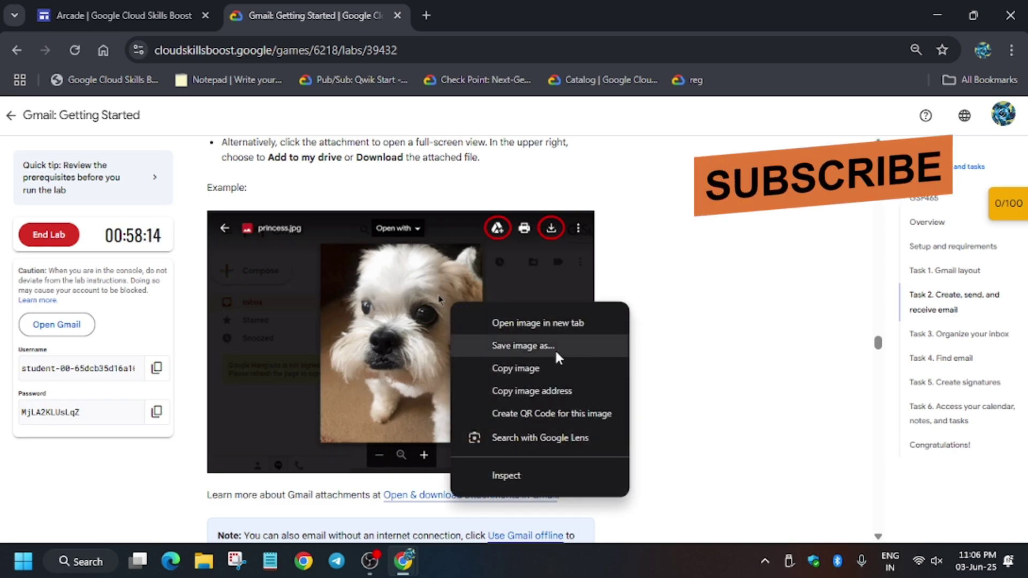
Back in Gmail, attach img.jpg from the th folder to the new message.
left_click(729, 344)
key("alt+Tab")
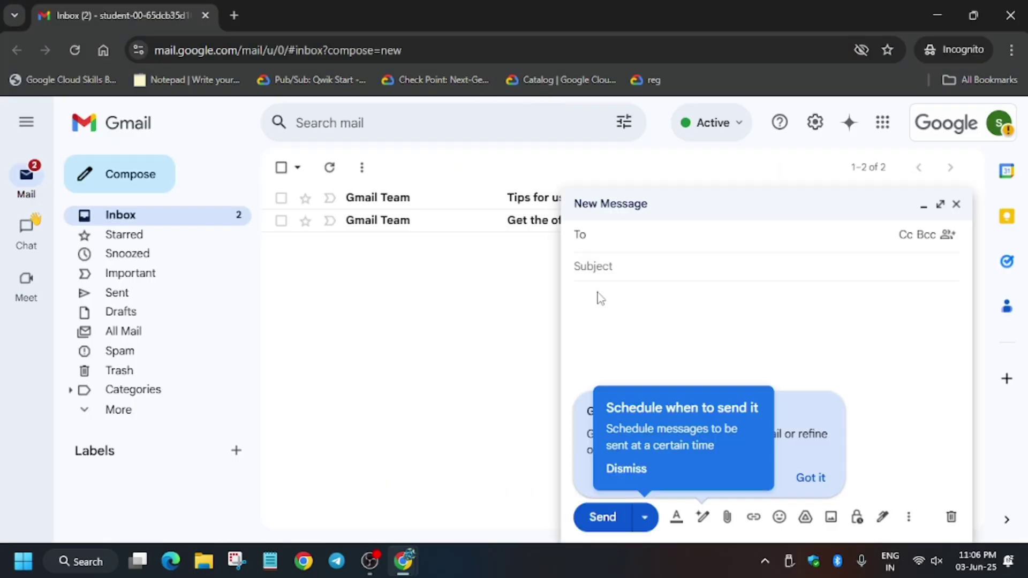
left_click(722, 130)
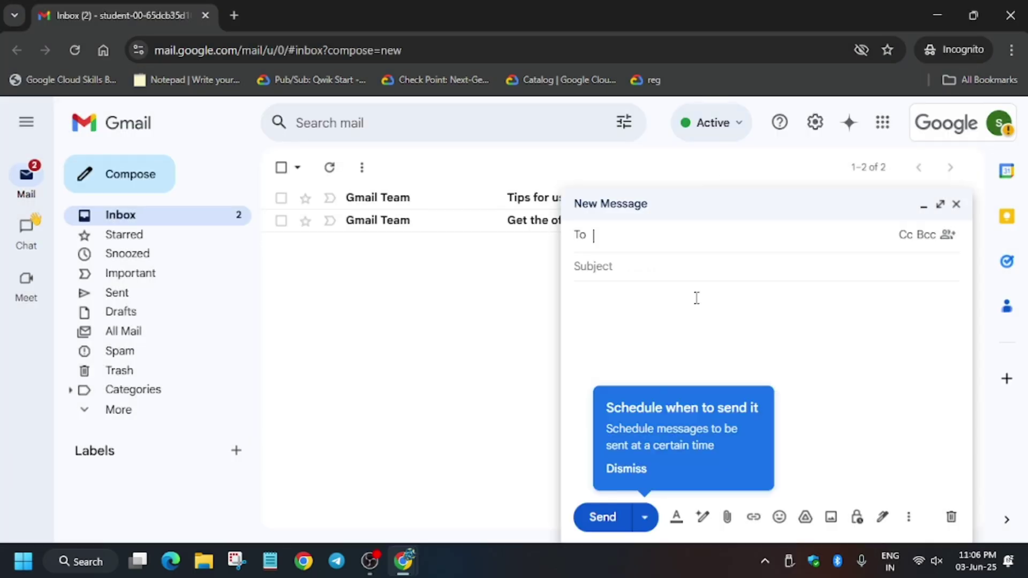
left_click(725, 518)
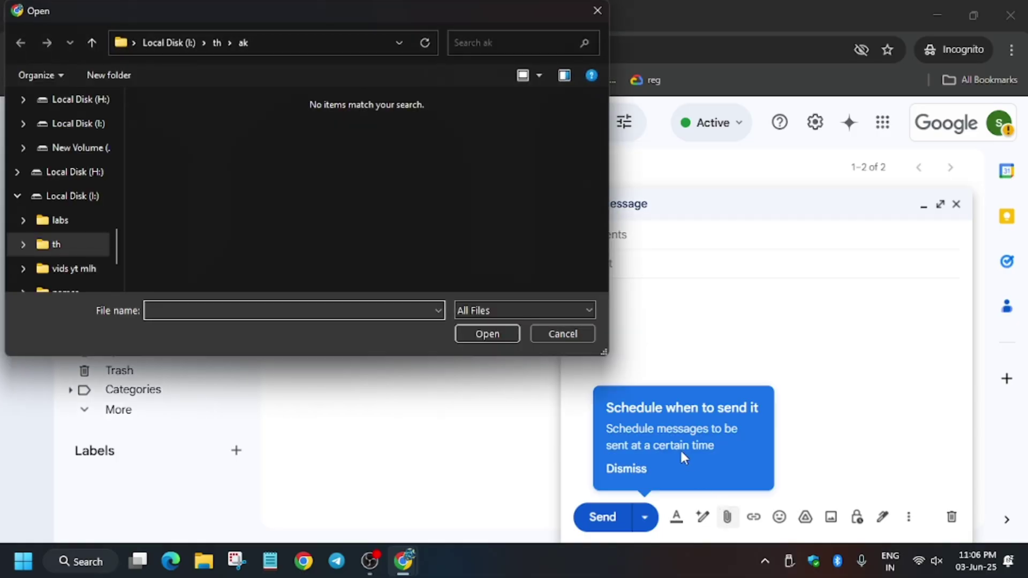
left_click(66, 242)
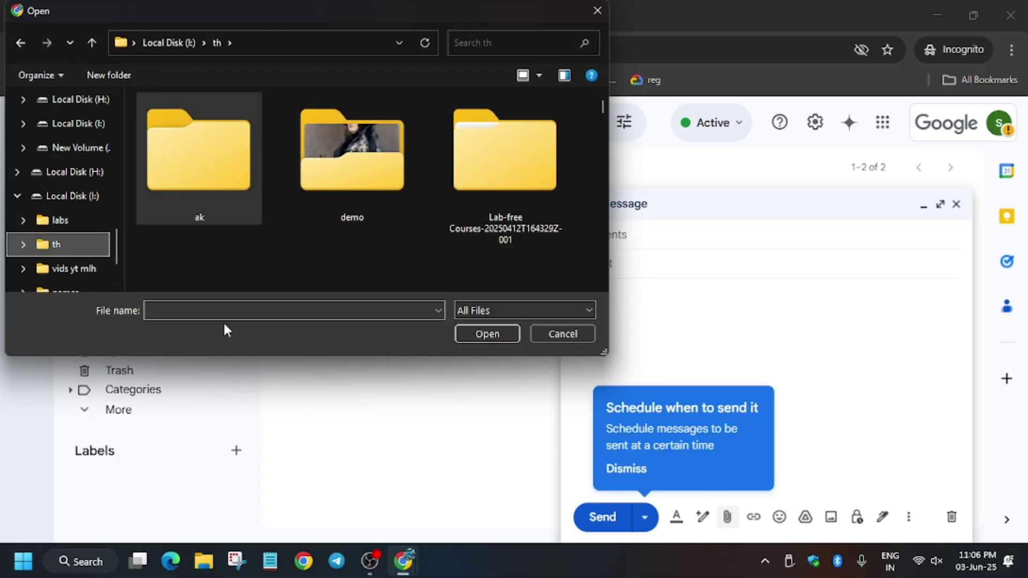
left_click(211, 308)
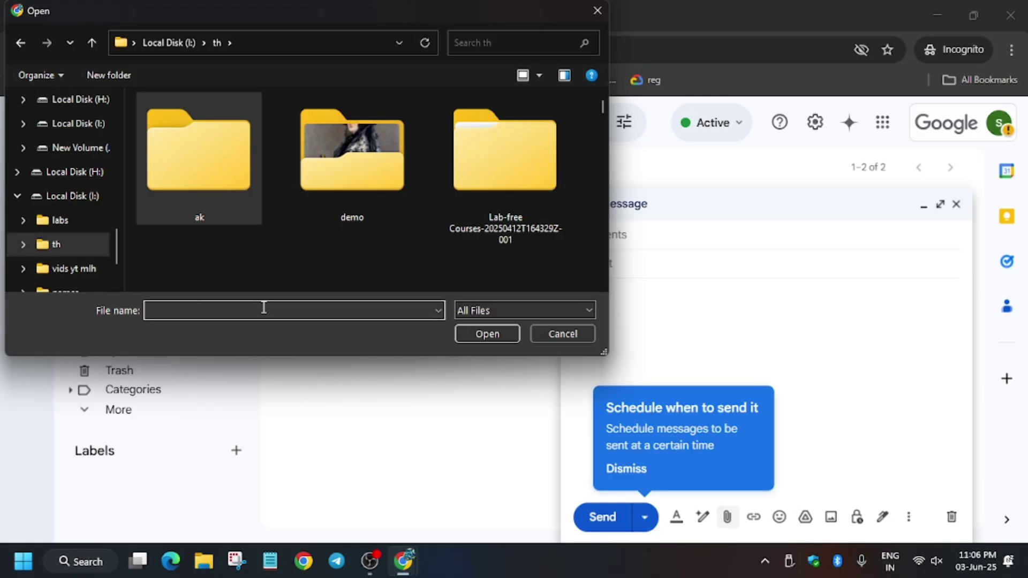
type("im")
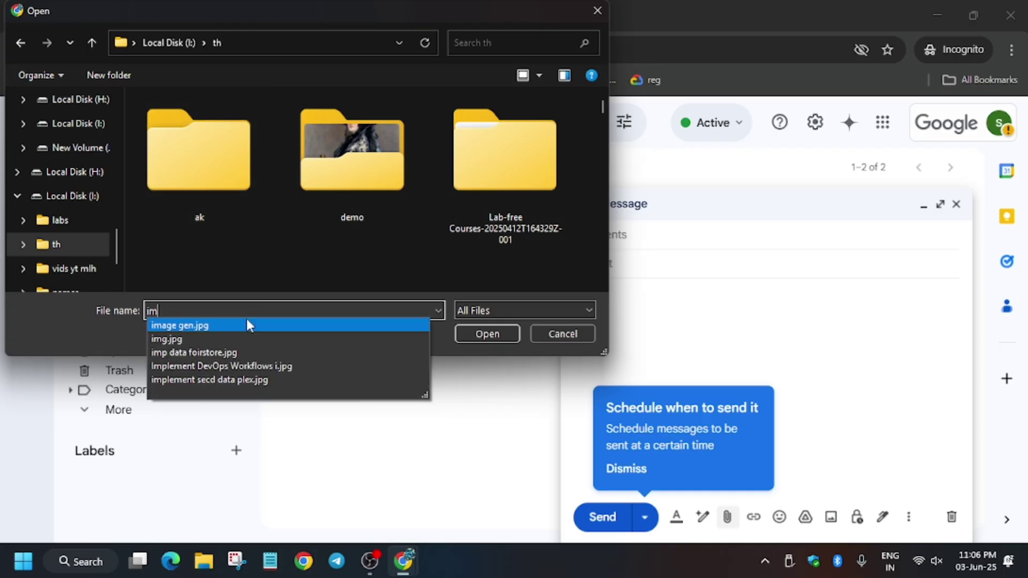
left_click(223, 341)
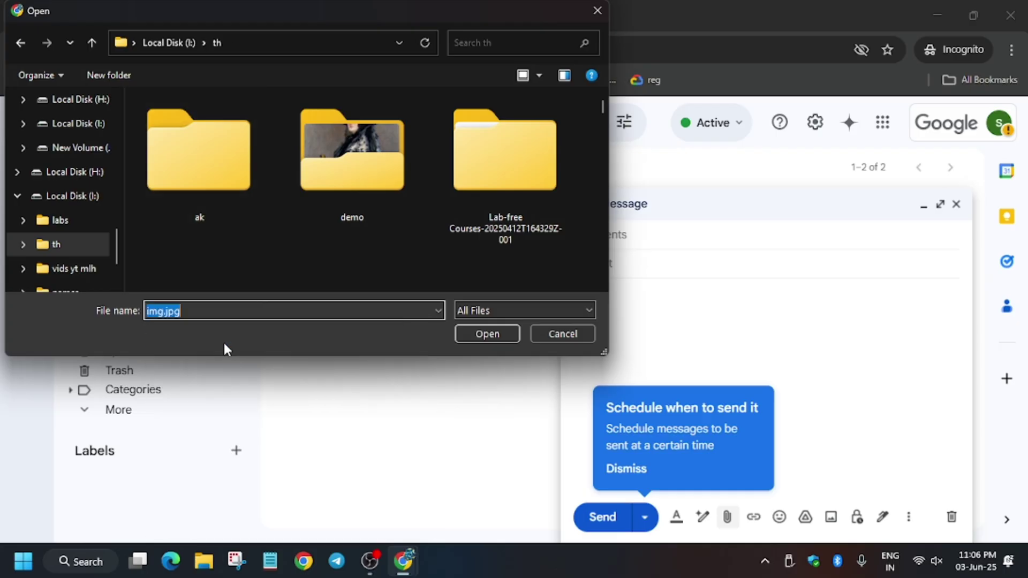
left_click(473, 334)
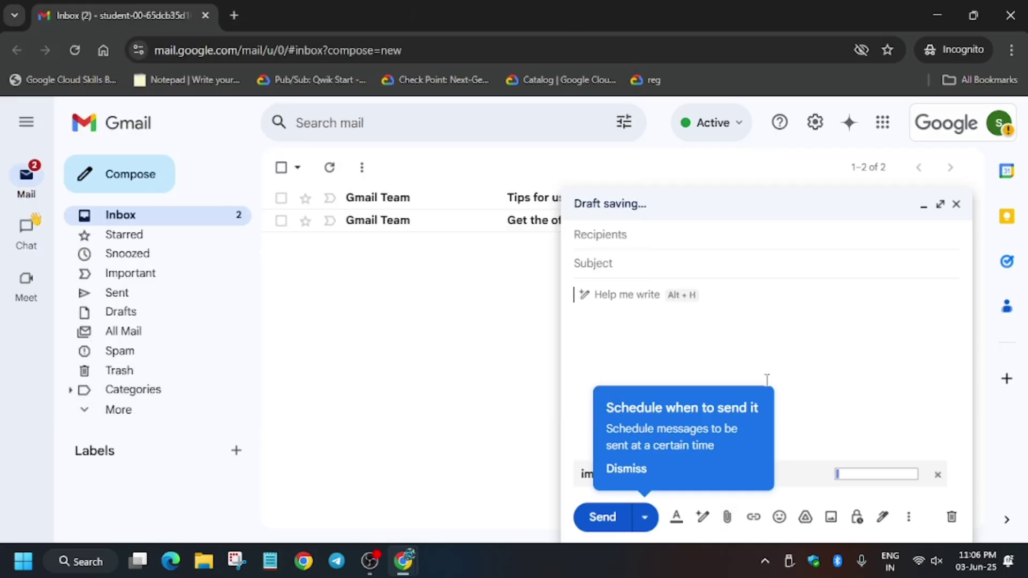
Address the 'Heya guys' email to the copied lab username, add the body, and send it.
left_click(637, 468)
key("alt+Tab")
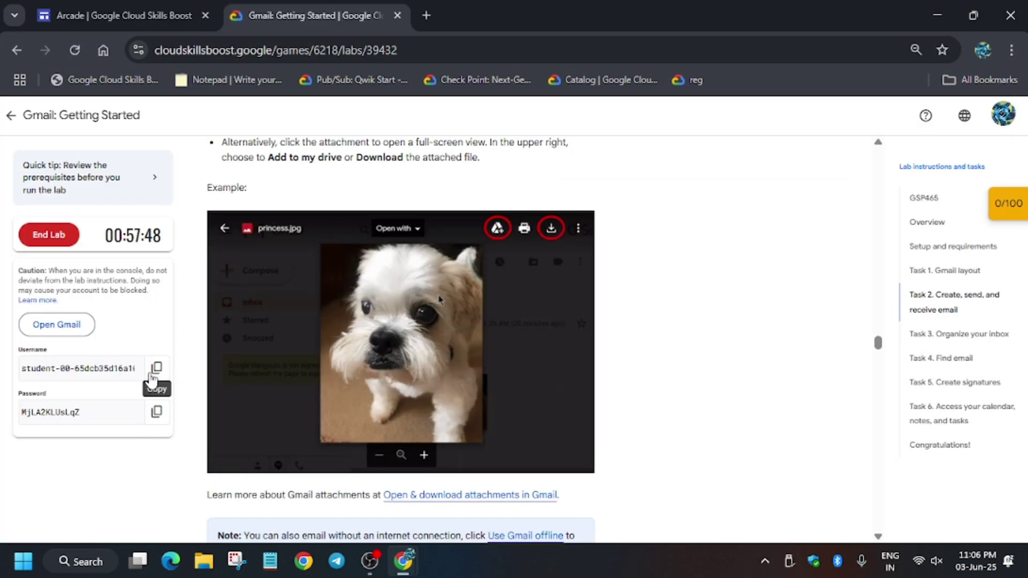
left_click(154, 374)
key("alt+Tab")
left_click(613, 235)
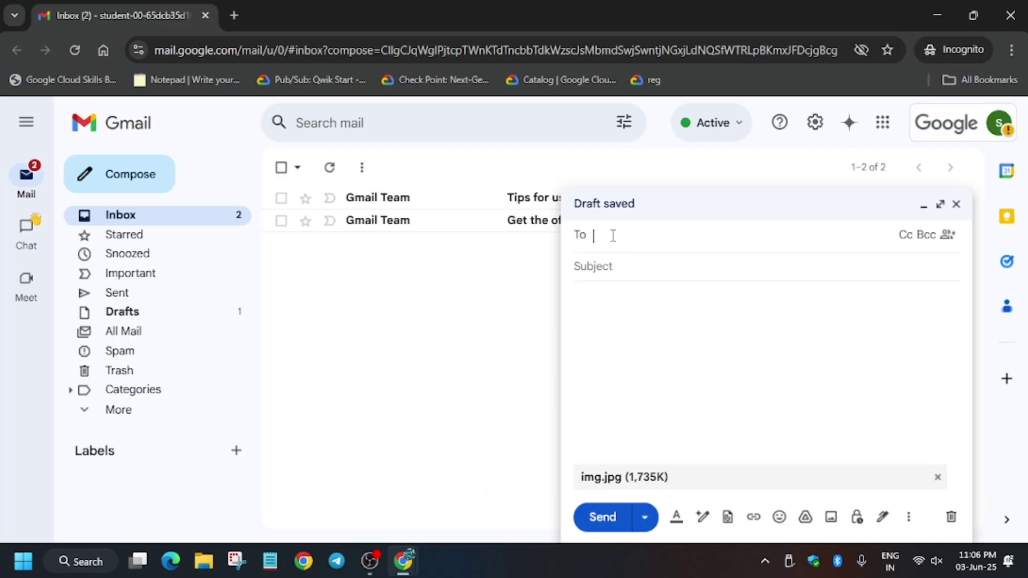
key("ctrl+v")
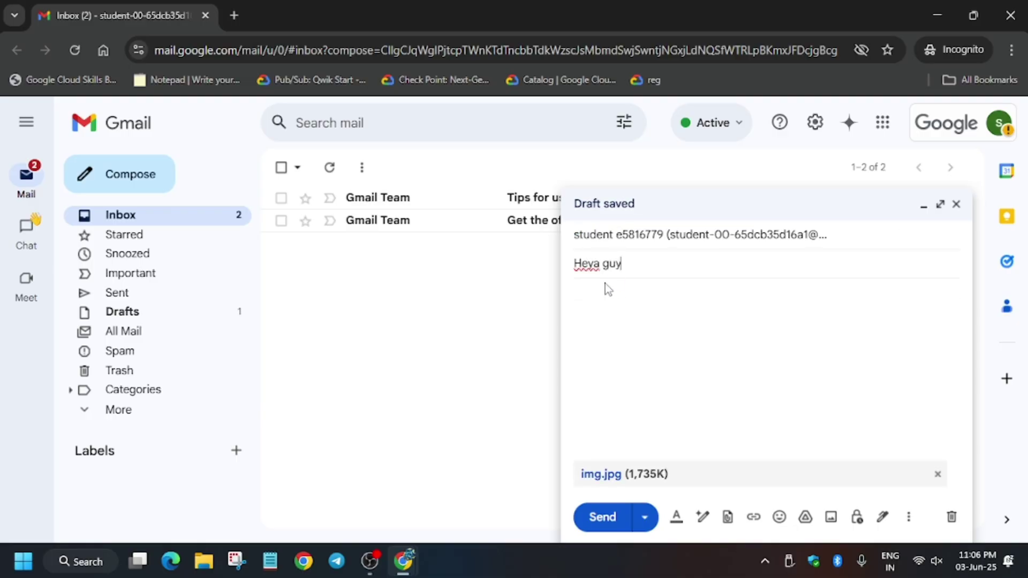
left_click(602, 336)
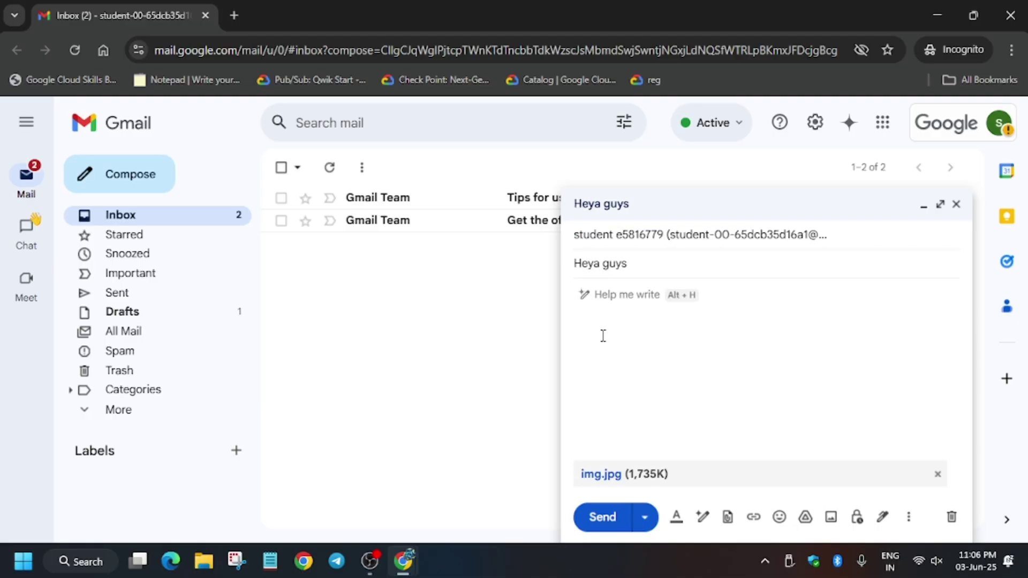
type("enjoy the lab")
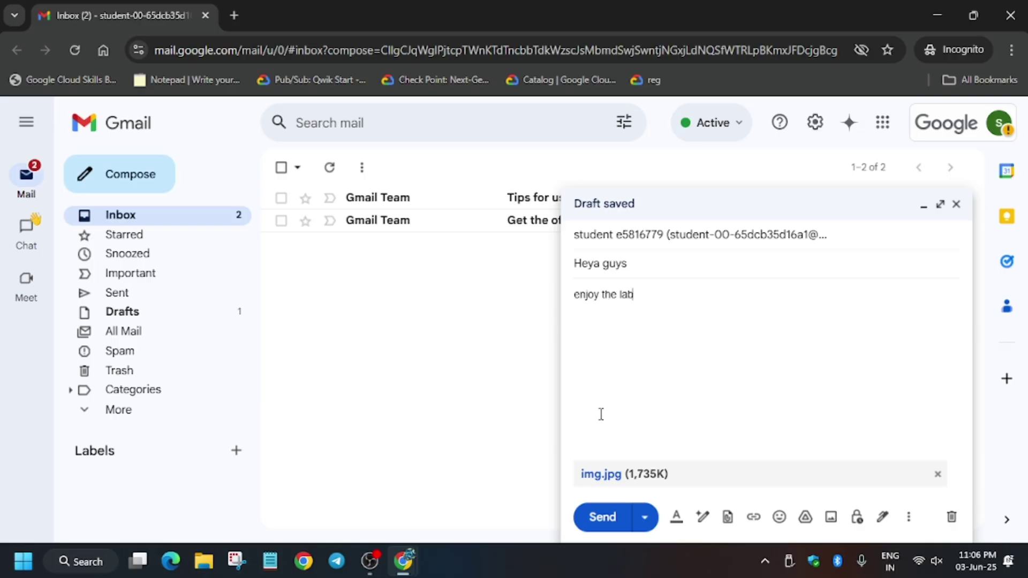
left_click(604, 517)
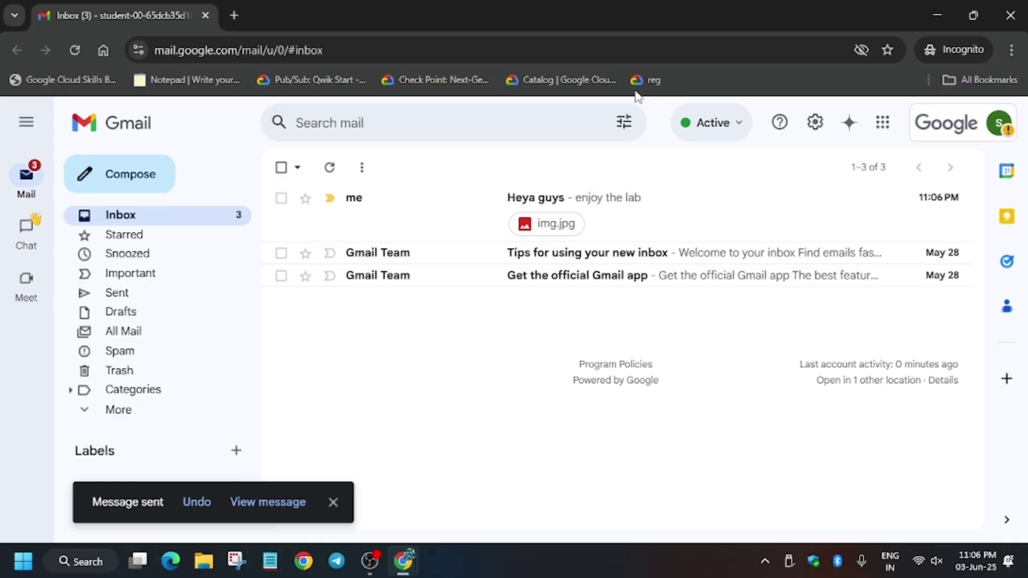
Open the received 'Heya guys' email and preview its img.jpg attachment.
left_click(401, 233)
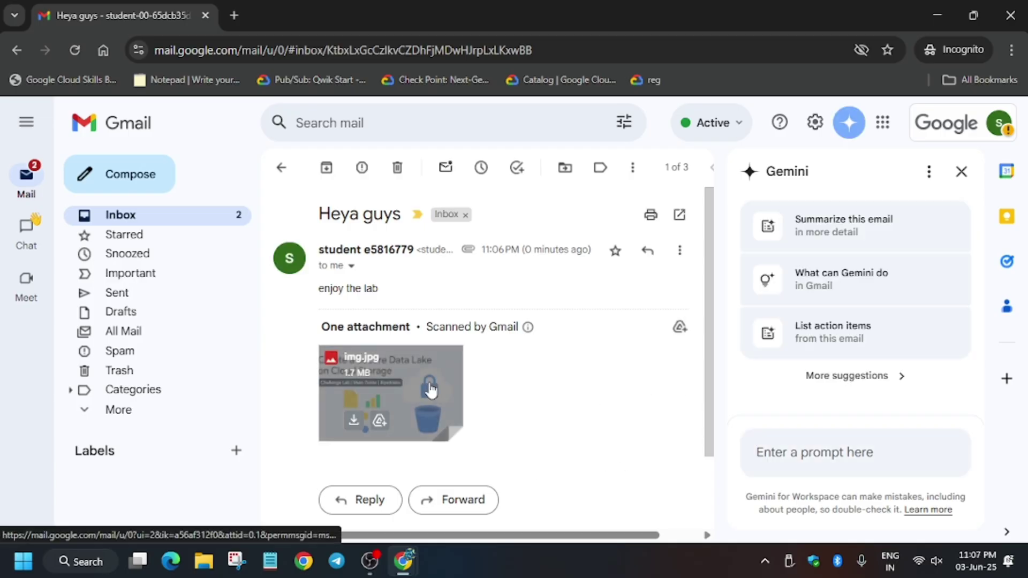
left_click(429, 385)
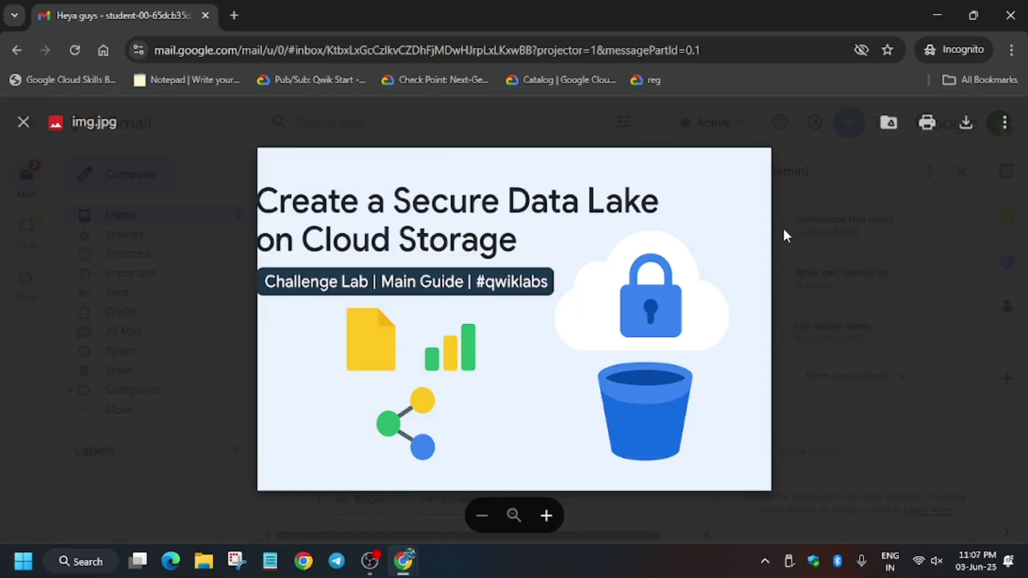
left_click(824, 271)
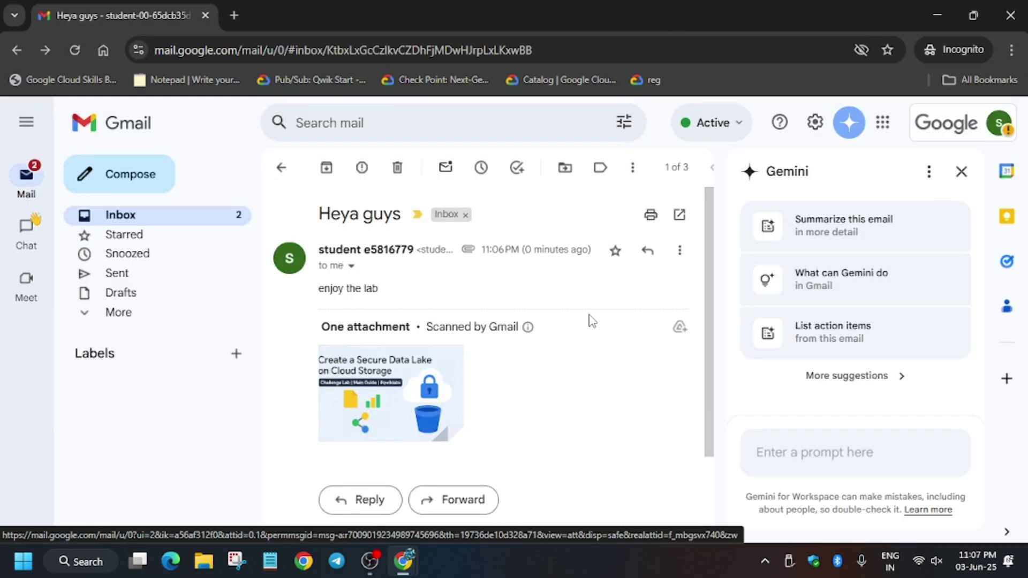
Run Check my progress for Task 2's create, send and receive email objective.
key("alt+Tab")
scroll(327, 367, "down", 5)
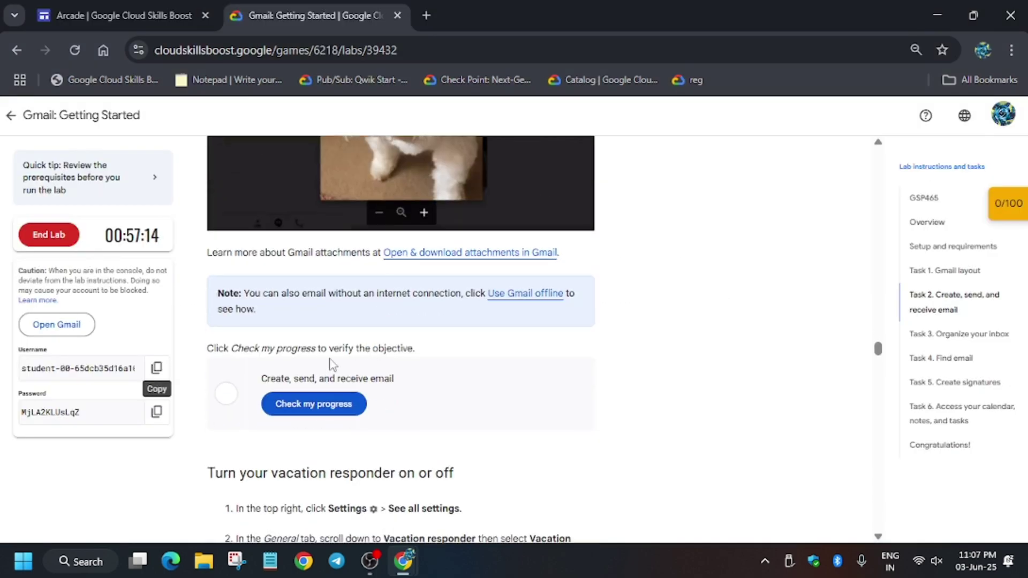
left_click(333, 406)
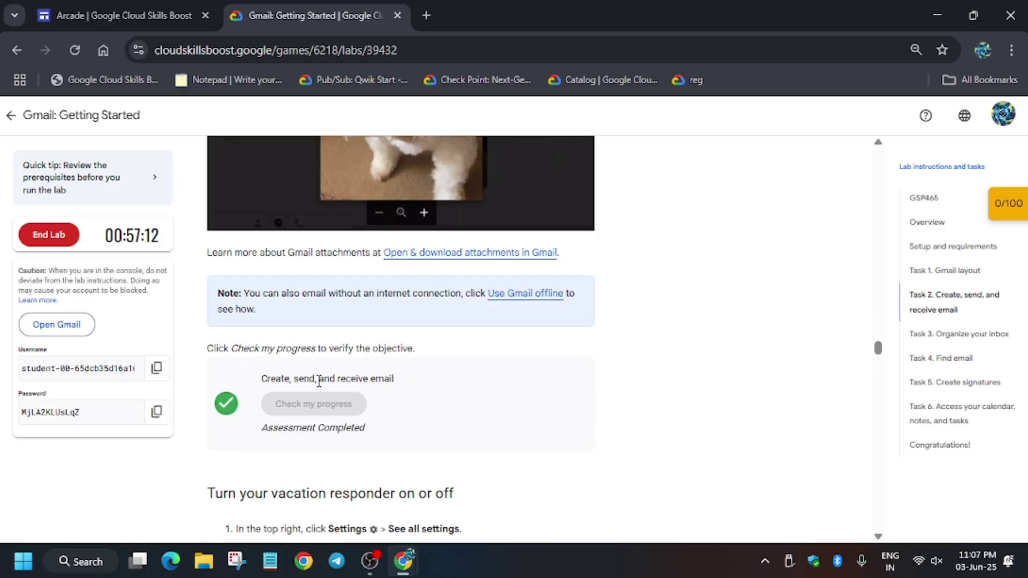
scroll(547, 386, "down", 3)
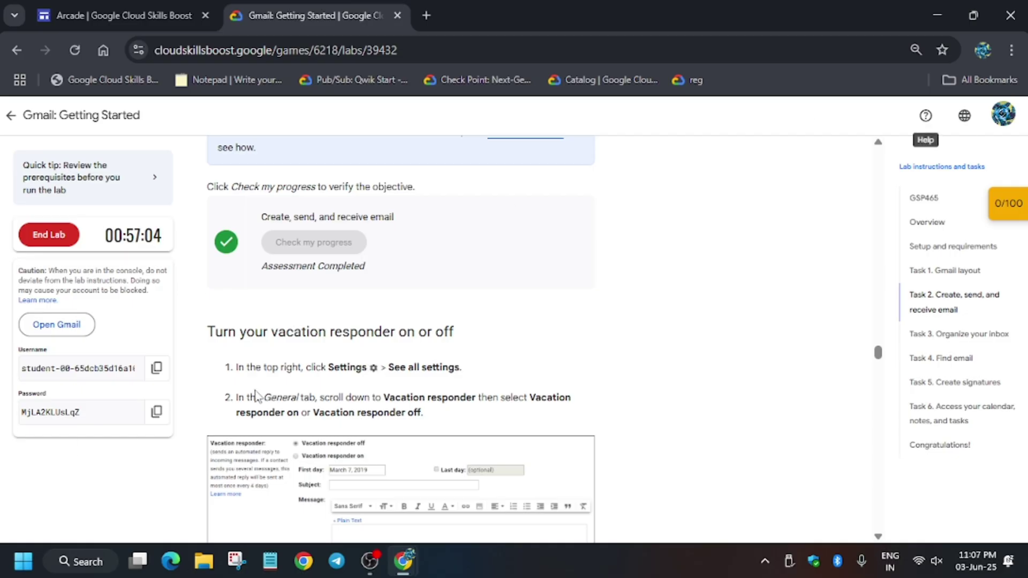
key("alt+Tab")
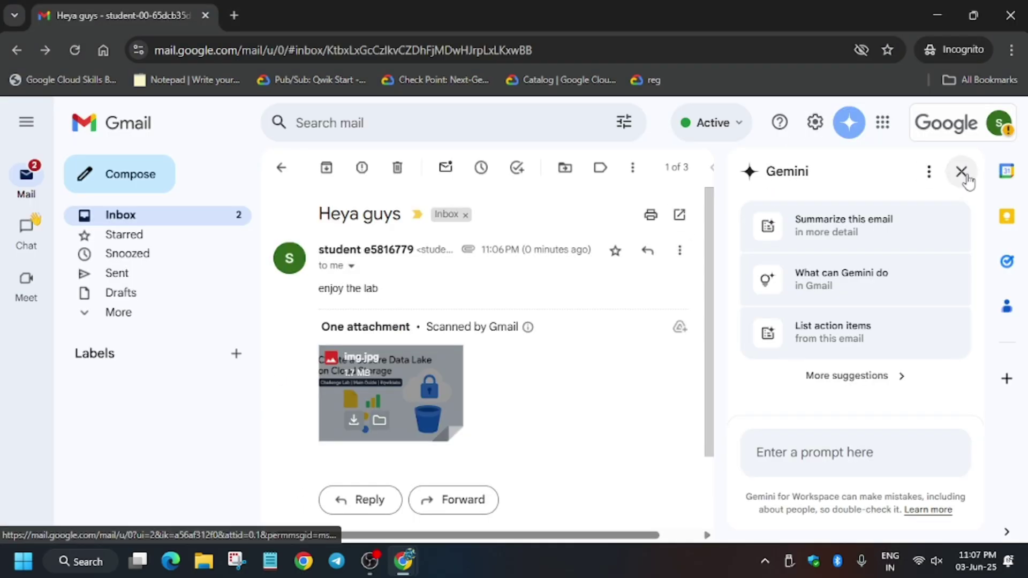
Close the Gemini panel and bring up the Vacation responder section of Gmail settings.
left_click(962, 172)
left_click(814, 124)
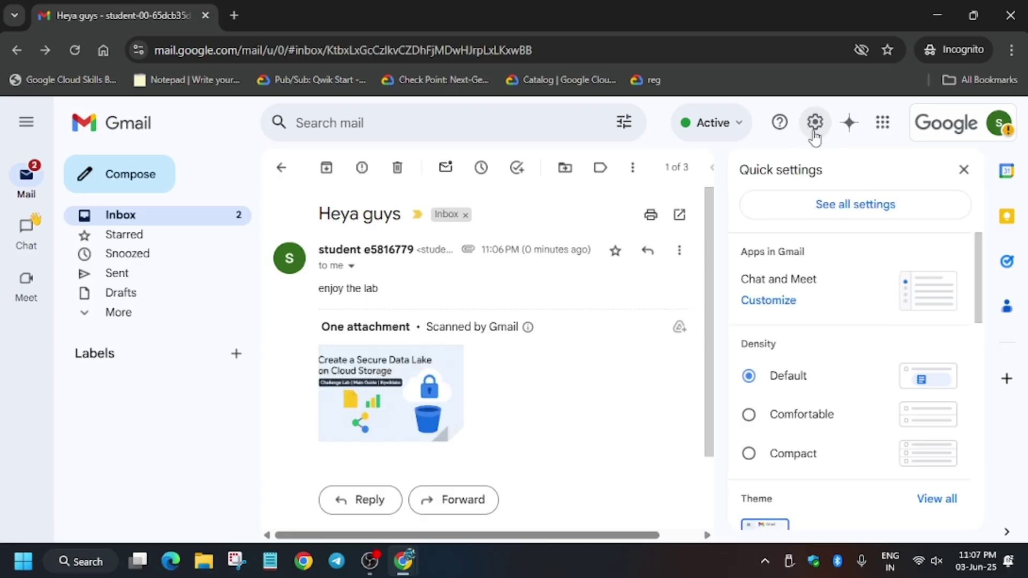
left_click(803, 206)
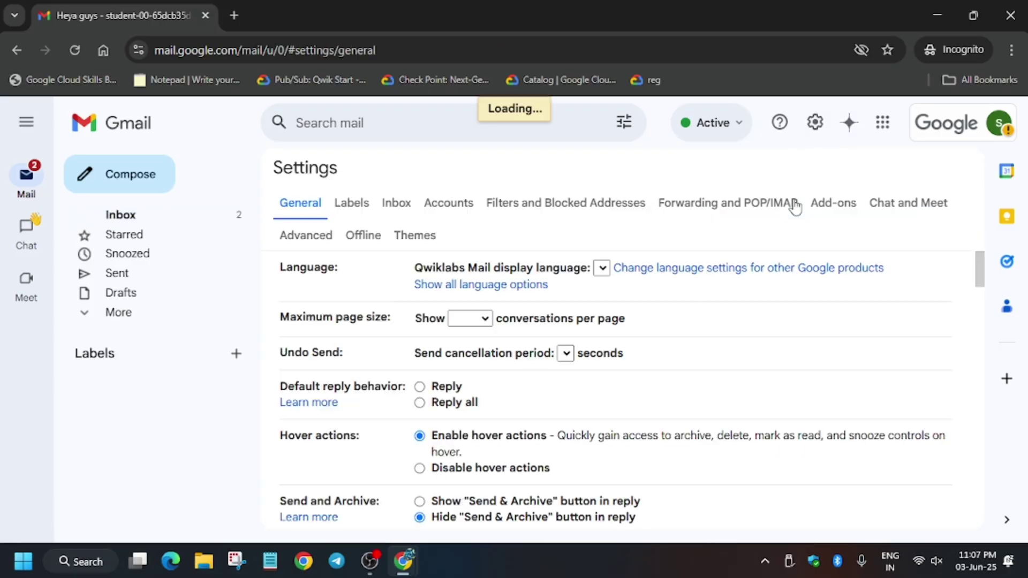
scroll(351, 386, "down", 10)
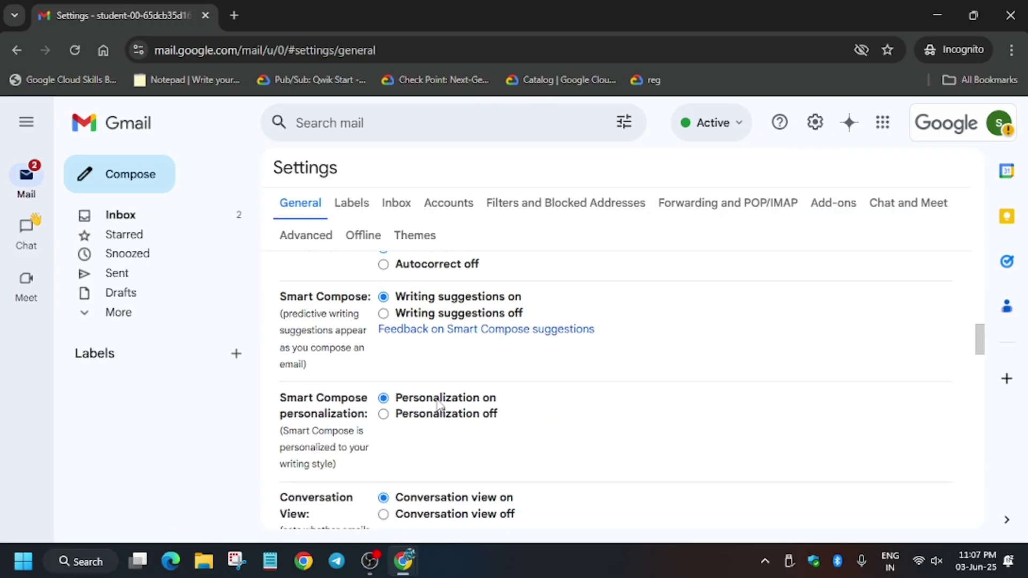
scroll(396, 394, "down", 5)
scroll(437, 399, "down", 5)
scroll(437, 399, "down", 5)
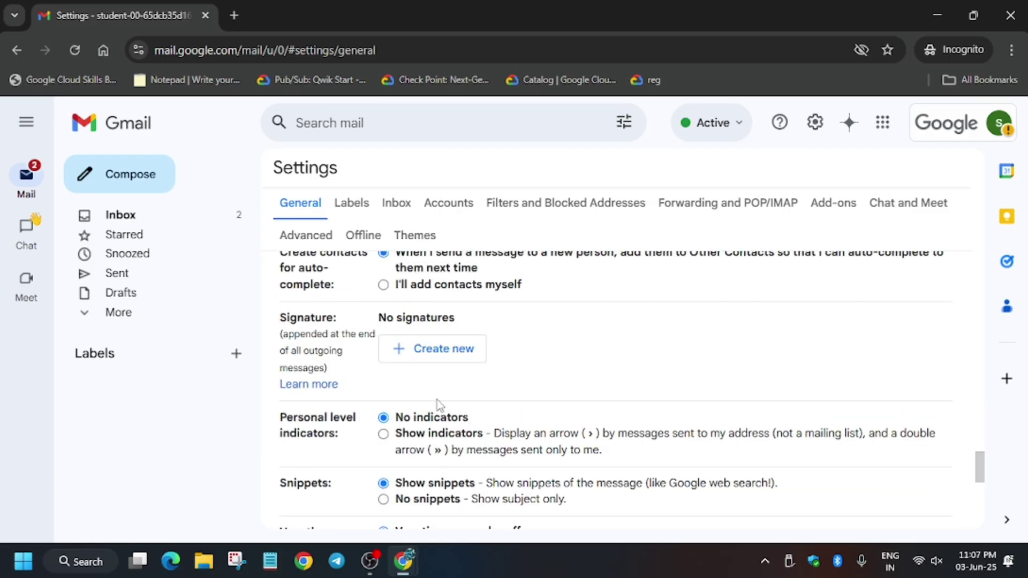
scroll(437, 399, "up", 4)
scroll(436, 399, "up", 4)
scroll(437, 399, "up", 4)
scroll(436, 400, "up", 4)
scroll(436, 399, "up", 4)
scroll(437, 400, "down", 8)
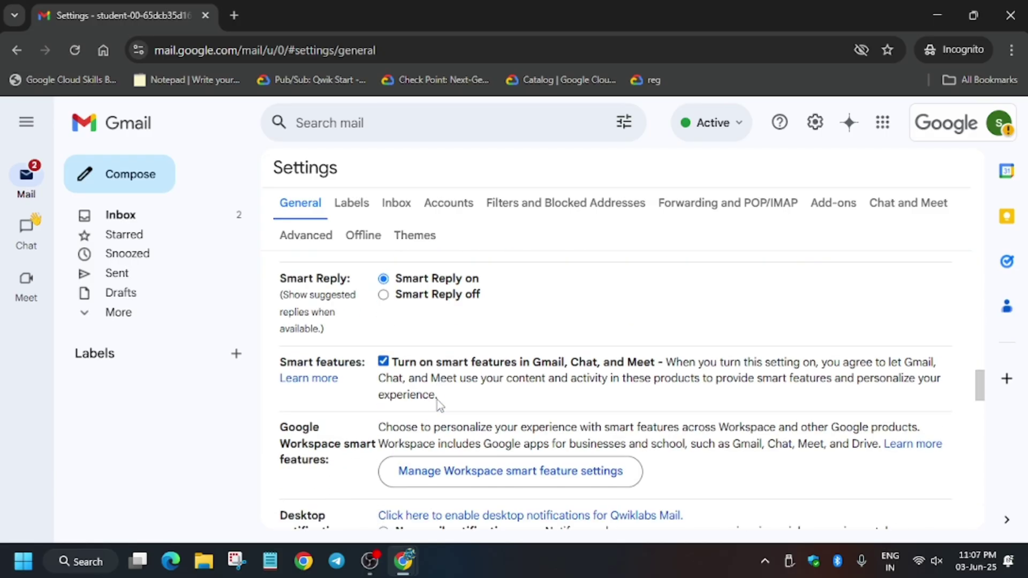
scroll(437, 403, "down", 2)
scroll(437, 402, "down", 1)
scroll(437, 403, "down", 4)
scroll(438, 403, "down", 5)
scroll(438, 401, "down", 3)
scroll(438, 398, "down", 3)
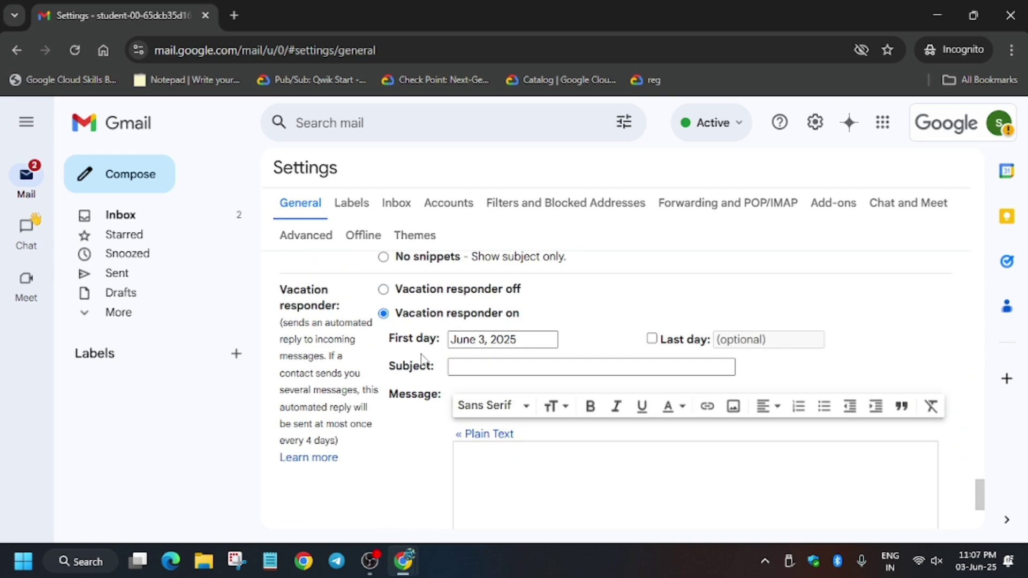
Set the vacation reply subject 'I am out' and message 'Bye', and save changes.
left_click(505, 366)
type("I am out")
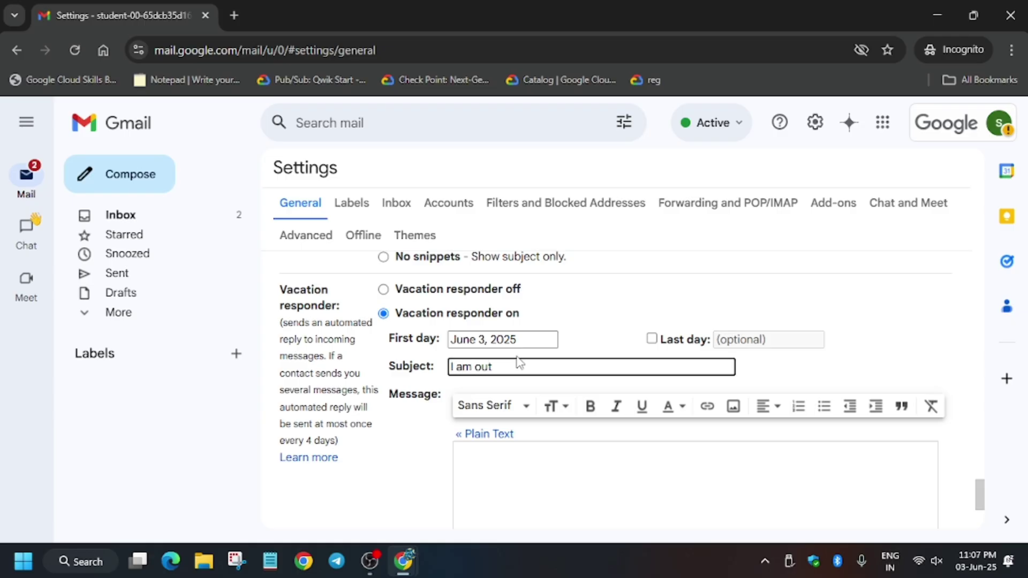
left_click(487, 479)
type("Bye")
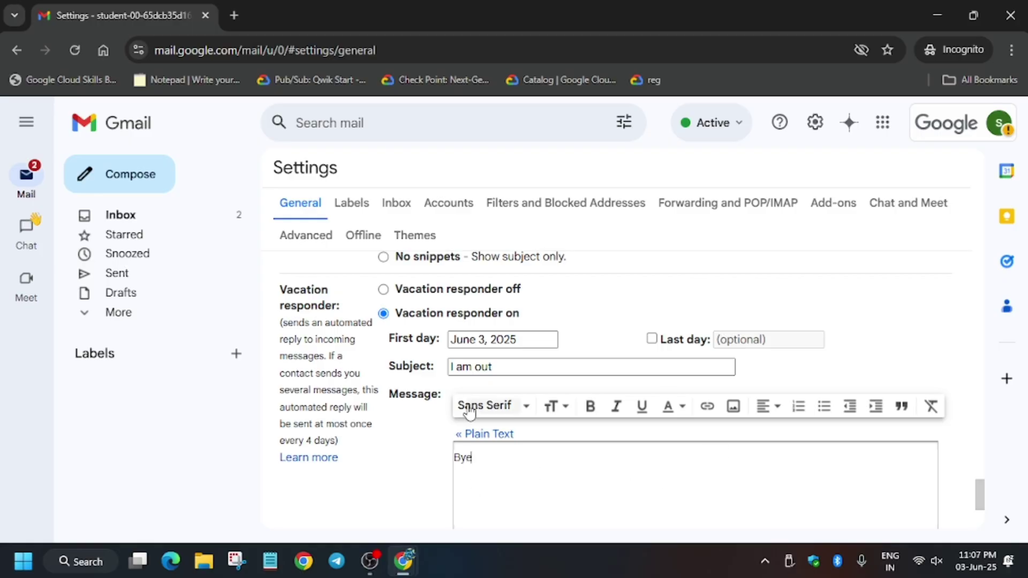
scroll(487, 407, "down", 3)
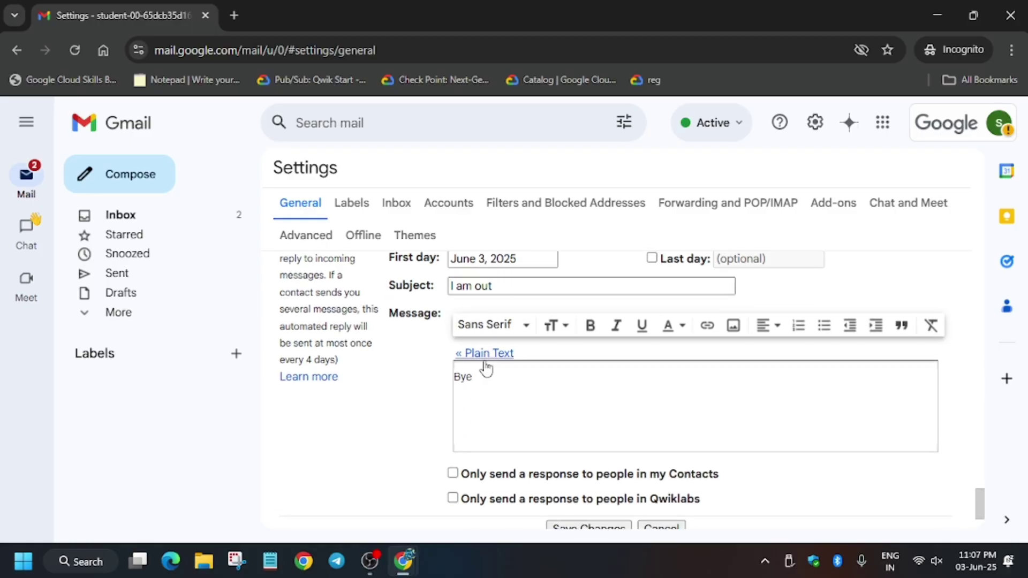
left_click(582, 444)
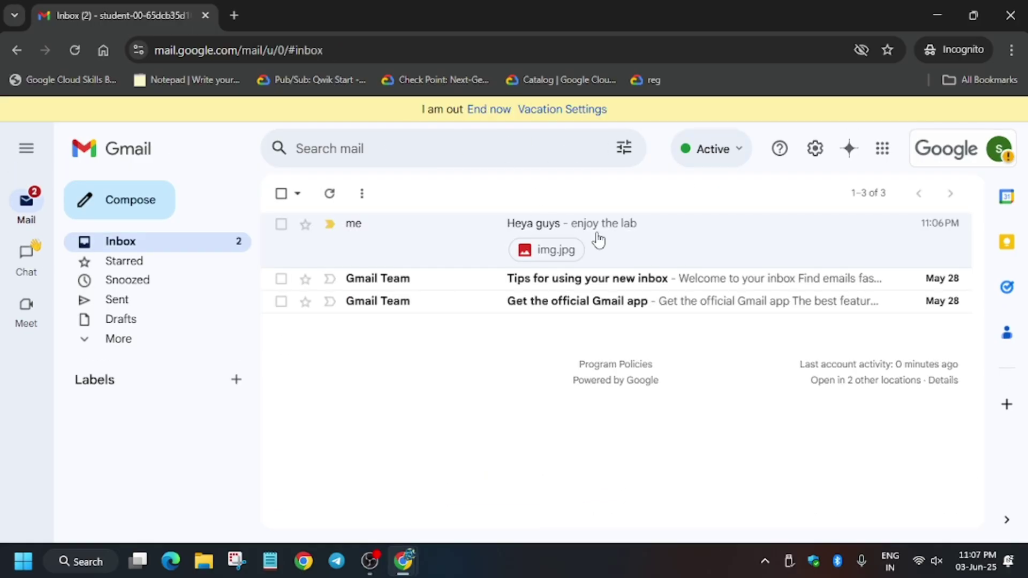
Verify the vacation responder task and read the Task 3 Create labels instructions.
key("alt+Tab")
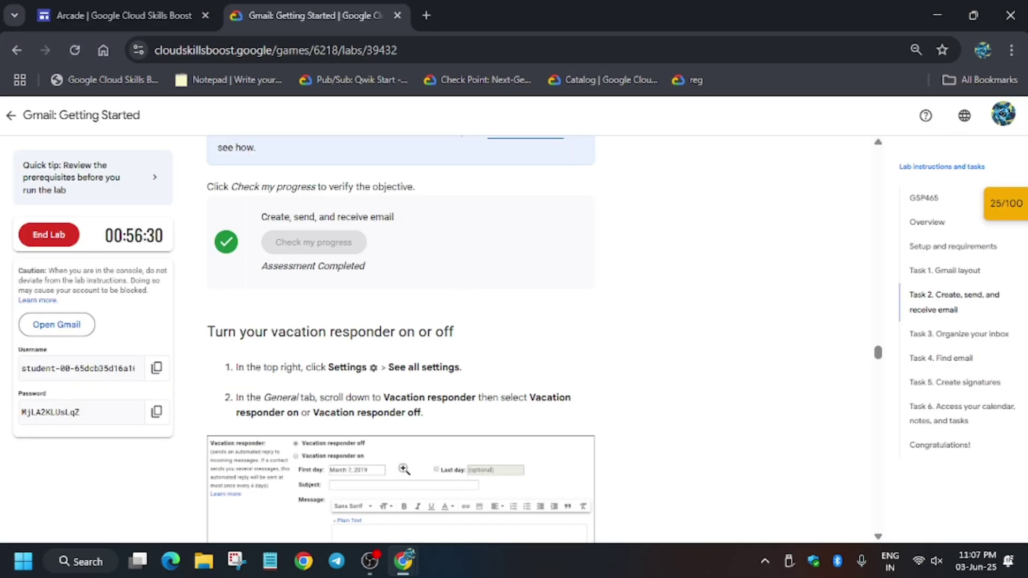
scroll(279, 433, "down", 6)
scroll(279, 434, "down", 5)
left_click(332, 301)
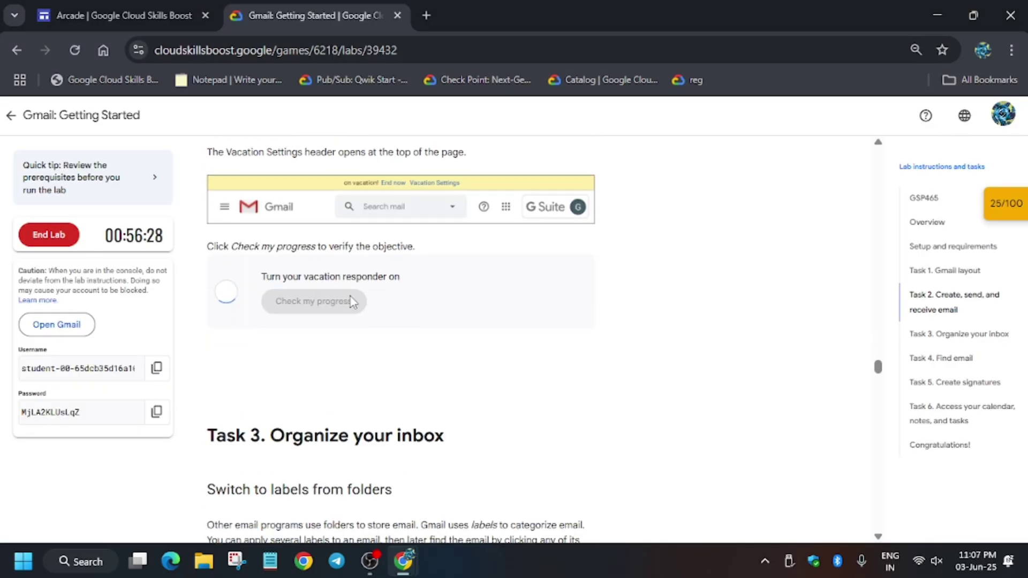
scroll(360, 317, "down", 5)
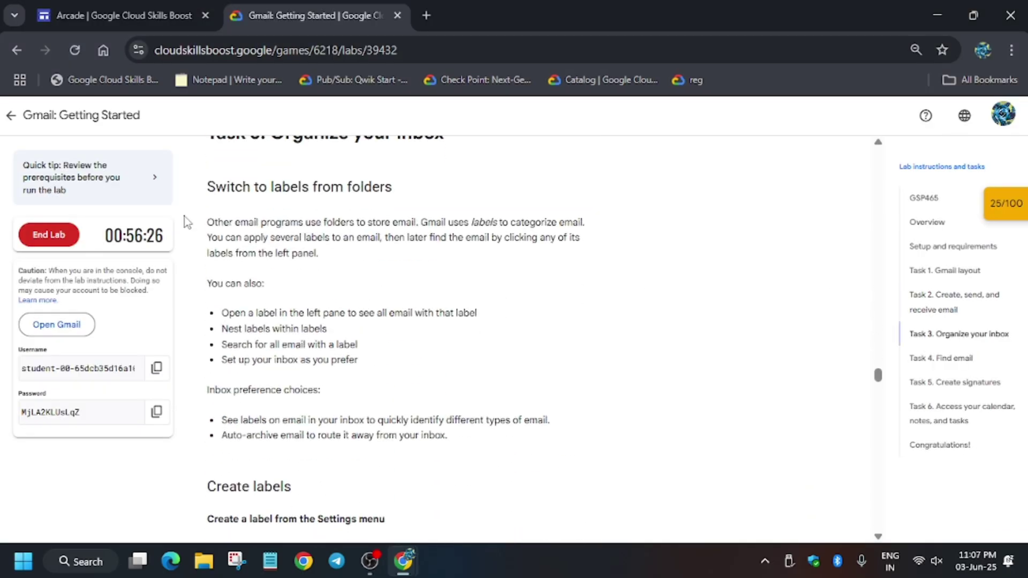
scroll(554, 424, "down", 4)
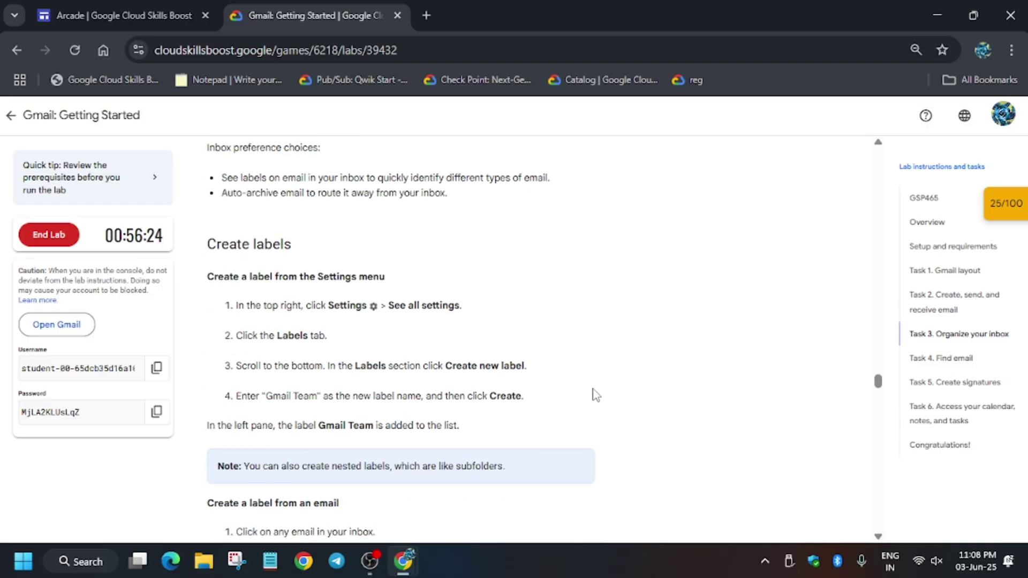
key("alt+Tab")
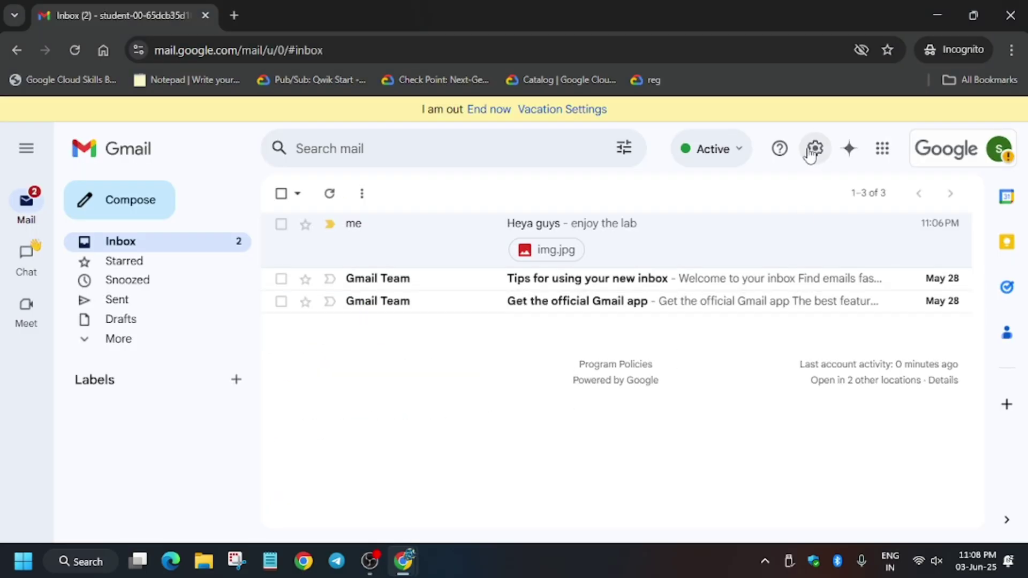
Go to the Labels settings page and start a new label.
left_click(816, 154)
left_click(782, 242)
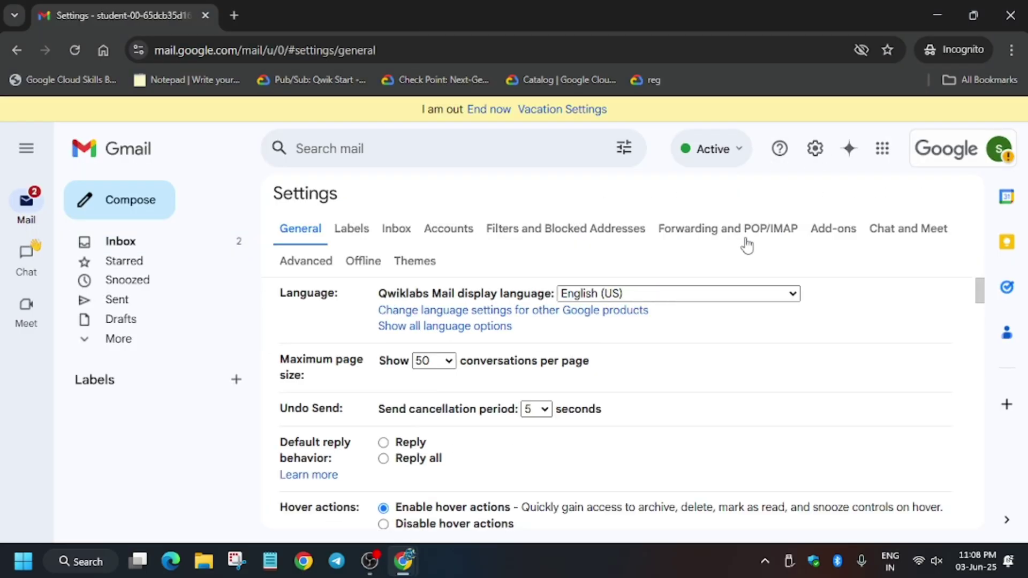
left_click(360, 237)
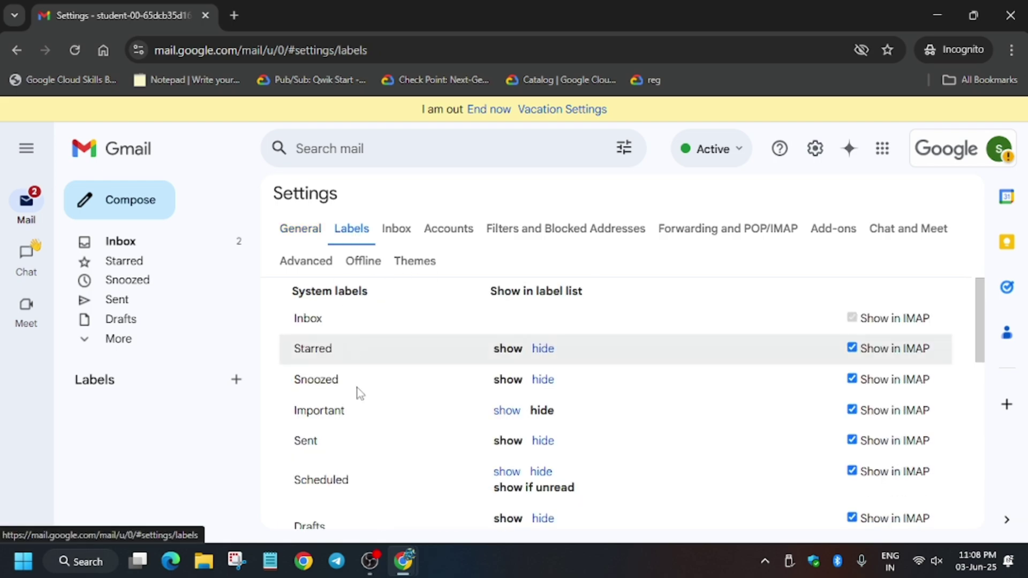
scroll(358, 413, "down", 5)
scroll(358, 415, "down", 3)
left_click(336, 416)
Copy 'Gmail Team' from the lab instructions and create the label with that name.
key("alt+Tab")
scroll(302, 388, "down", 2)
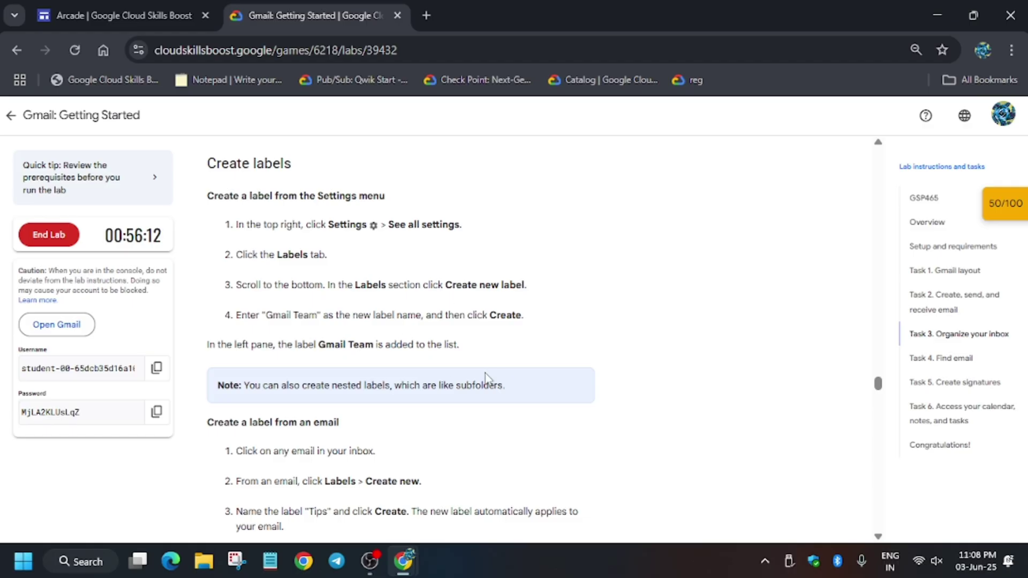
left_click_drag(319, 346, 369, 347)
key("ctrl+c")
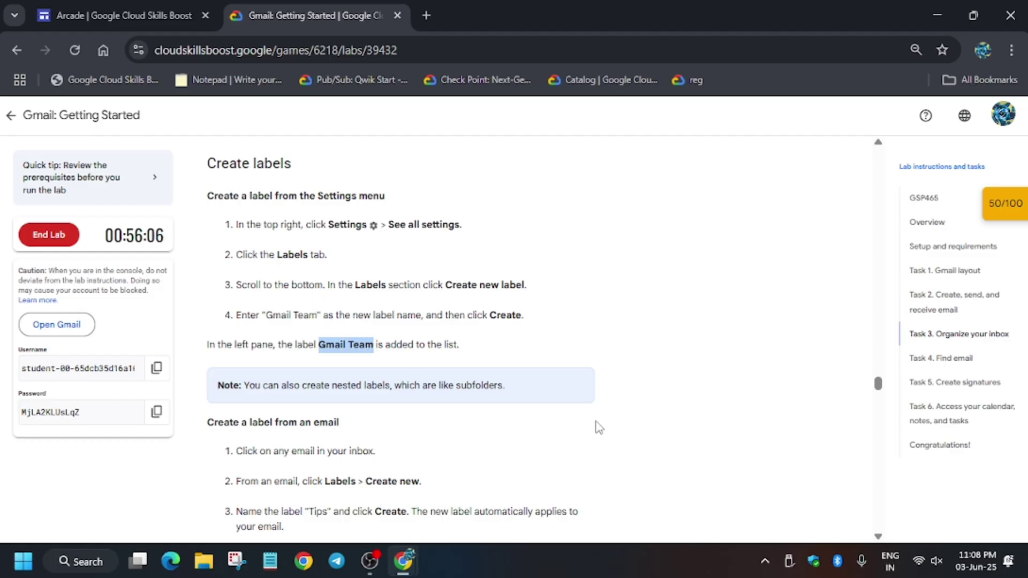
key("alt+Tab")
key("ctrl+v")
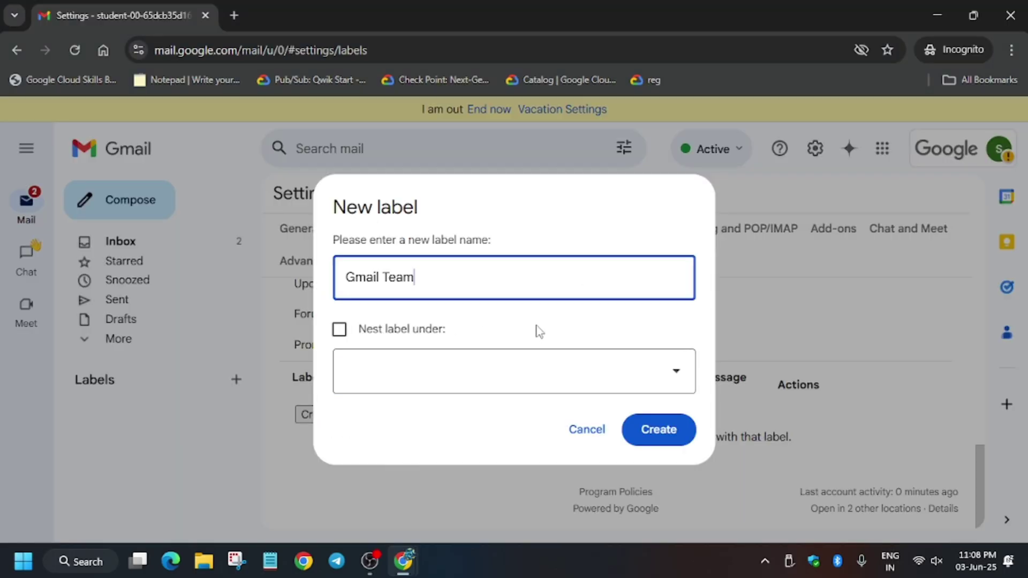
left_click(650, 443)
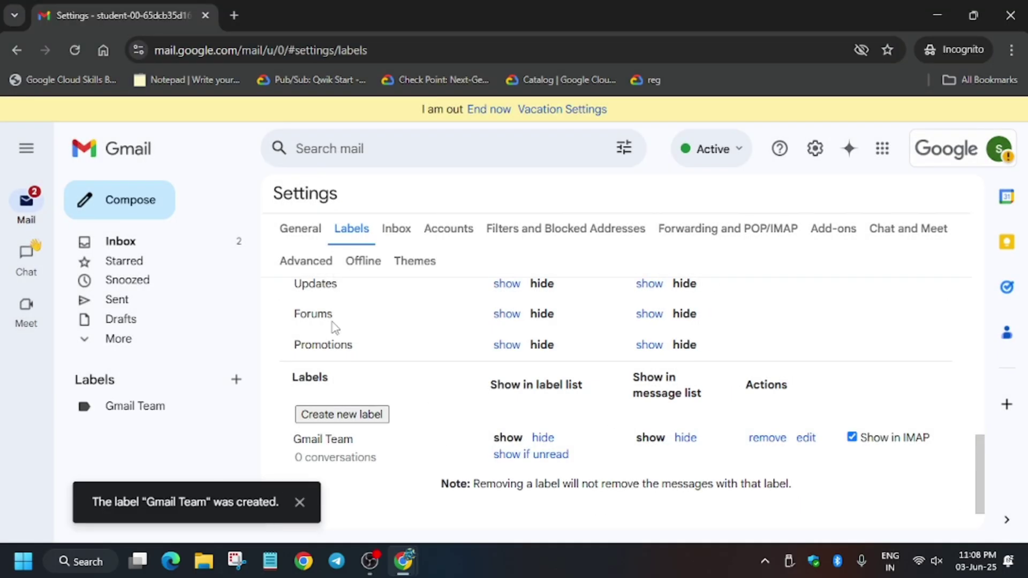
Read the 'Get the official Gmail app' email, then return to the inbox.
left_click(142, 247)
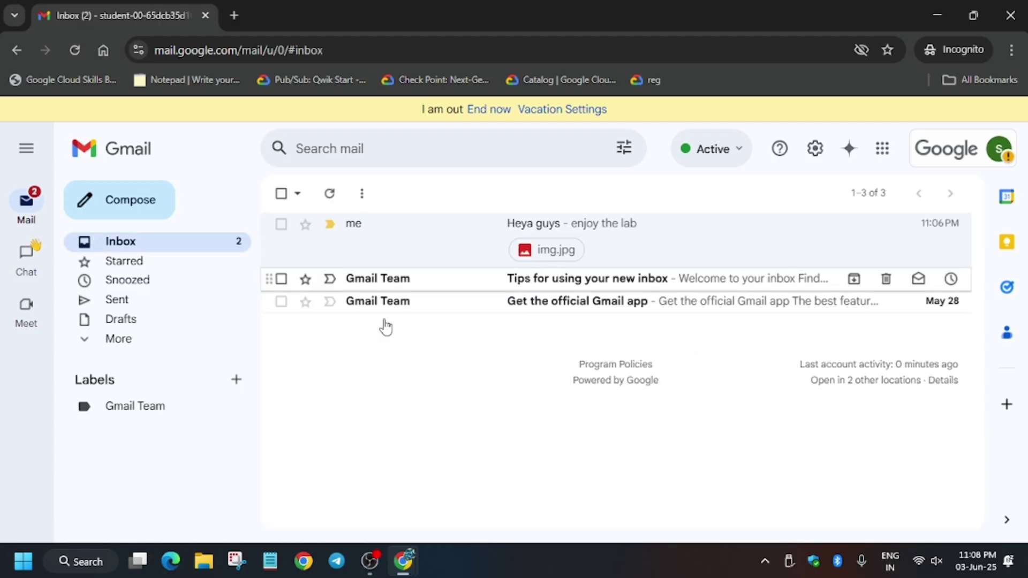
left_click(455, 307)
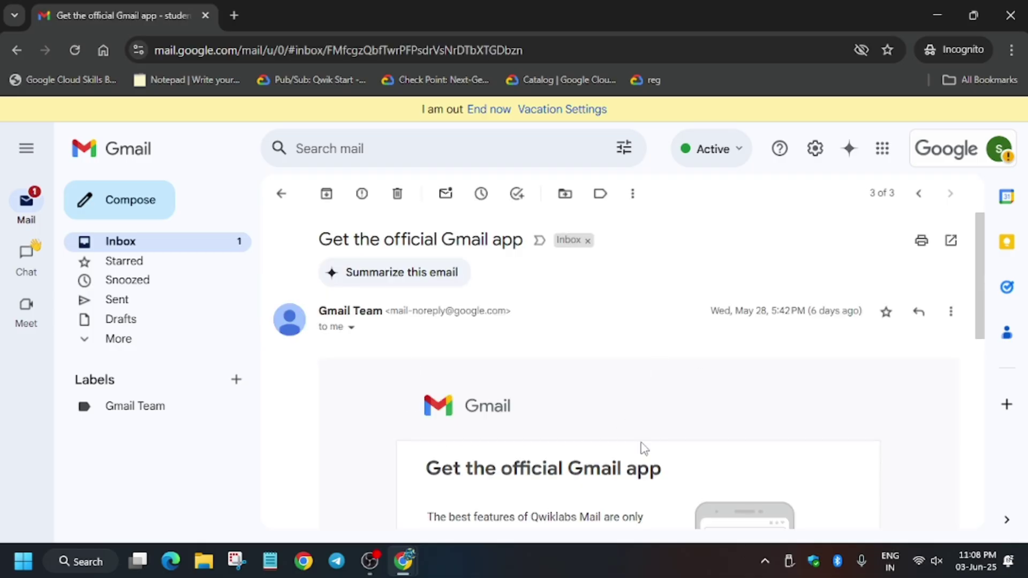
scroll(669, 428, "down", 6)
scroll(663, 398, "down", 5)
scroll(661, 396, "up", 10)
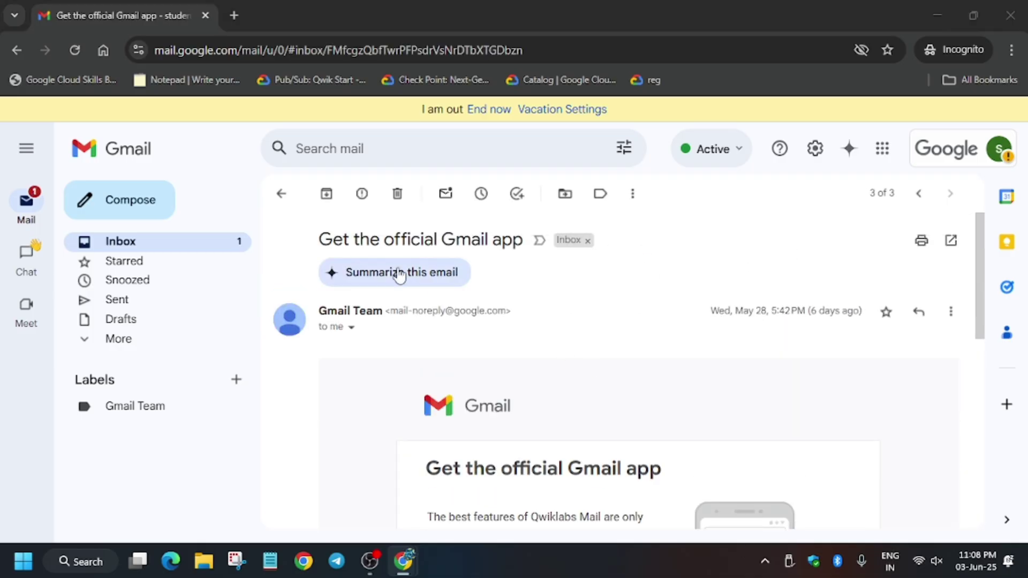
key("alt+Tab")
scroll(587, 354, "down", 1)
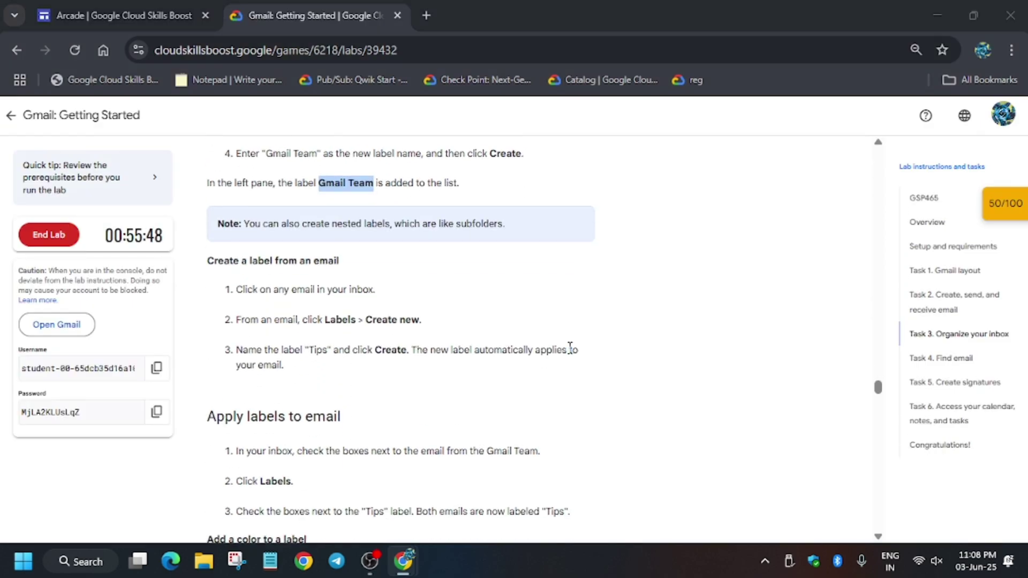
key("alt+Tab")
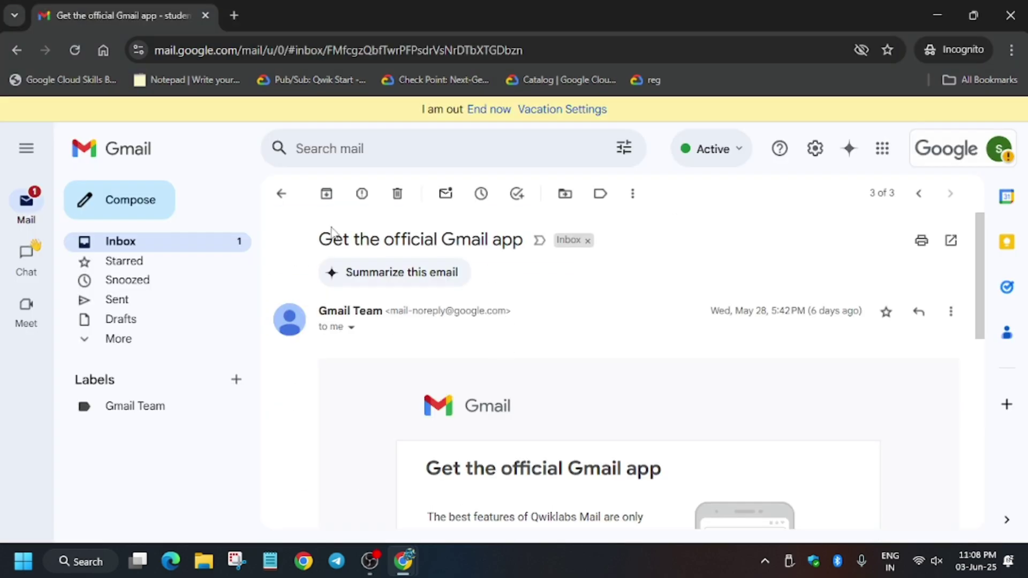
left_click(282, 193)
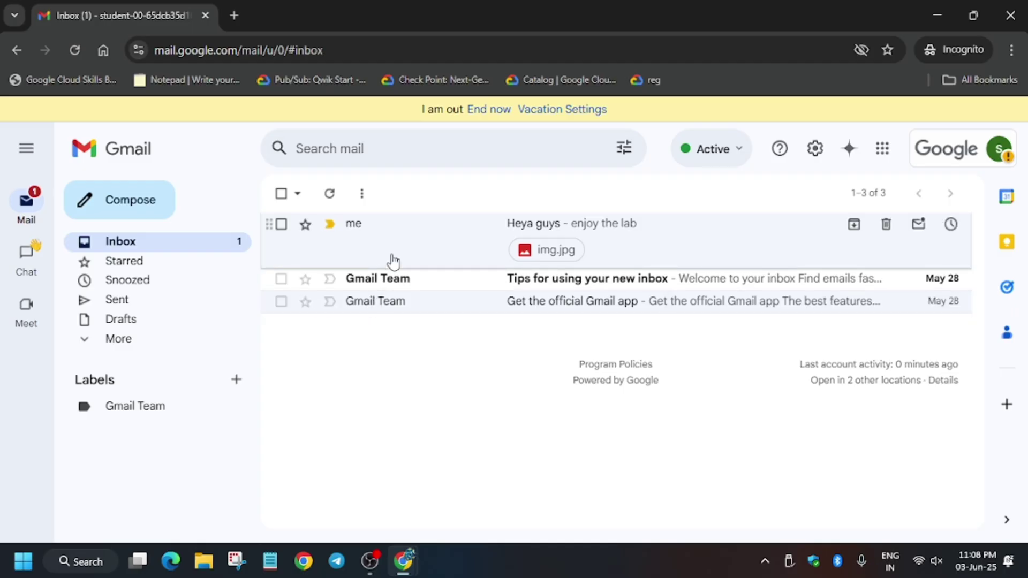
Send a no-subject 'hey hahaha' message to the lab account, then open it.
left_click(119, 217)
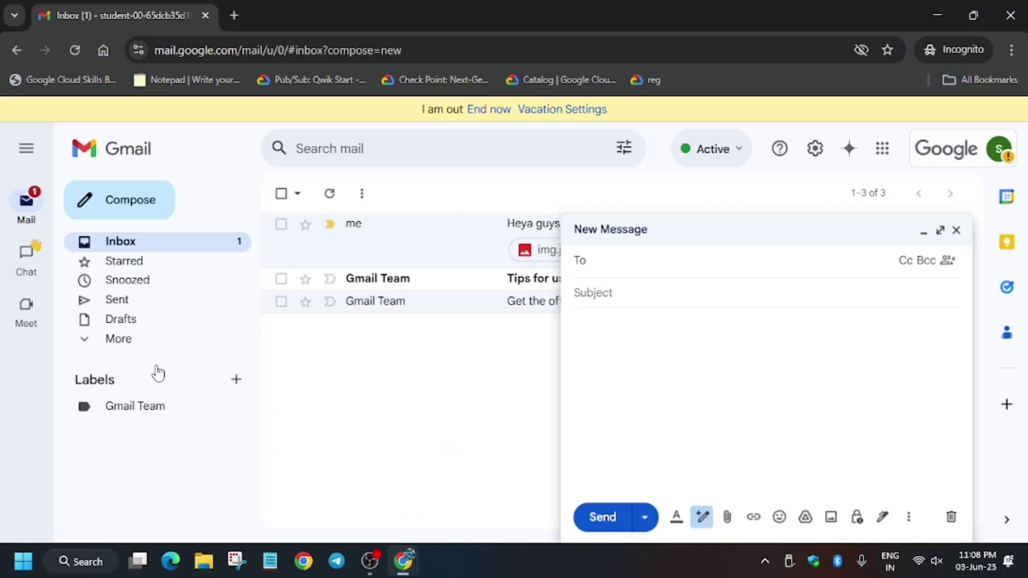
key("ctrl+v")
left_click(622, 374)
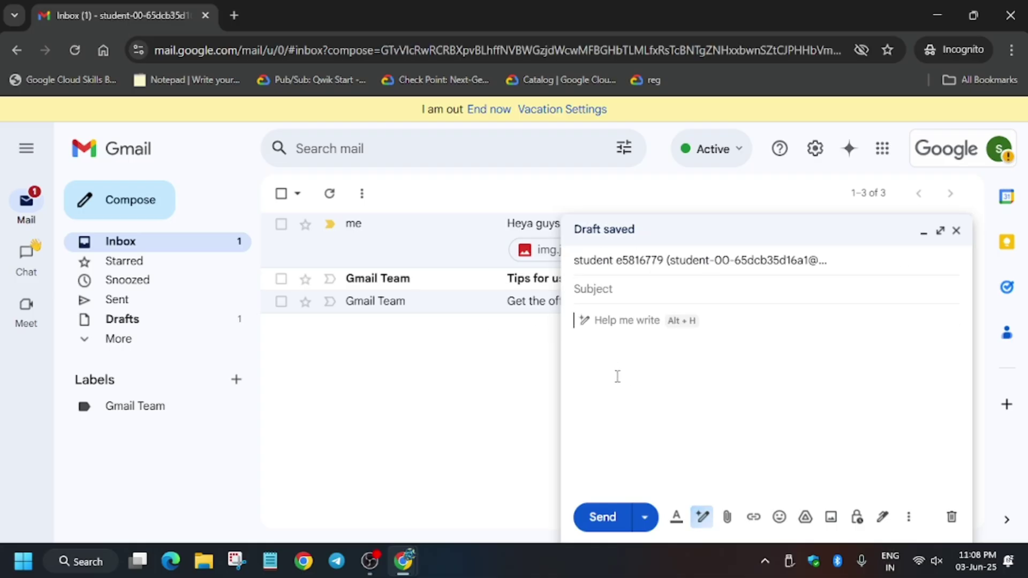
type("hey hahaha")
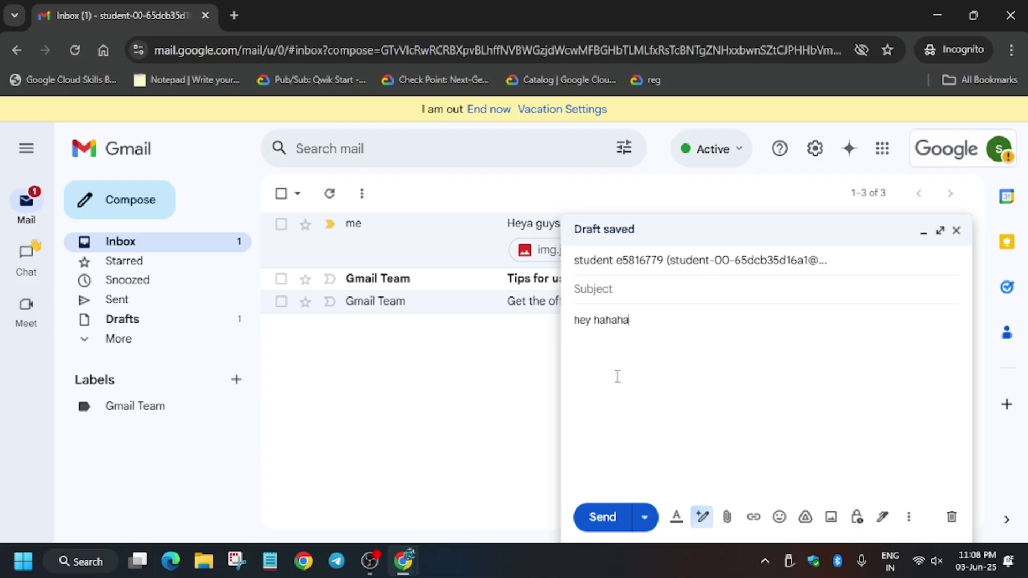
left_click(604, 517)
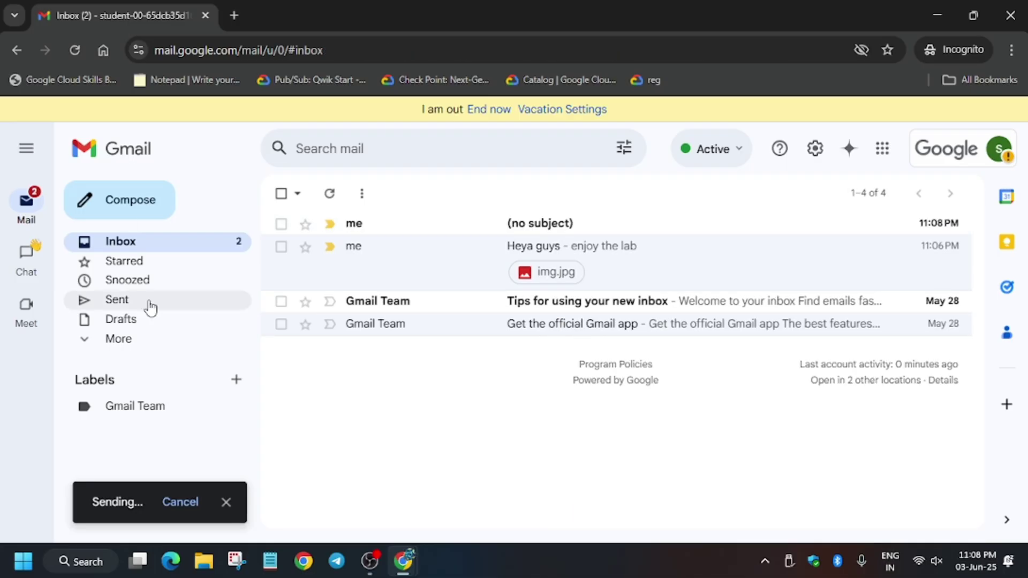
left_click(418, 231)
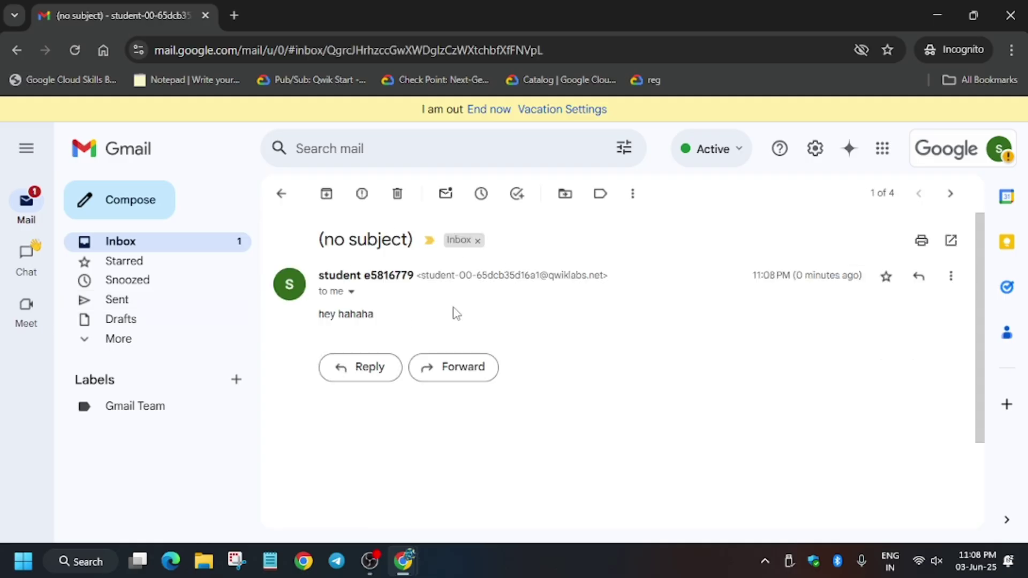
left_click(281, 193)
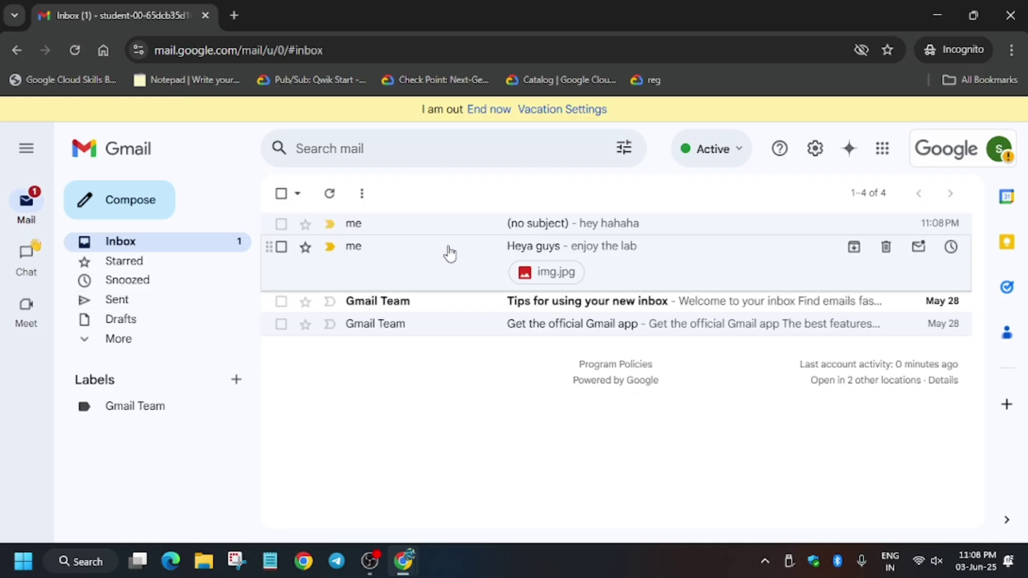
Create a new 'Tips' label and apply it to the 'Heya guys' email.
left_click(450, 253)
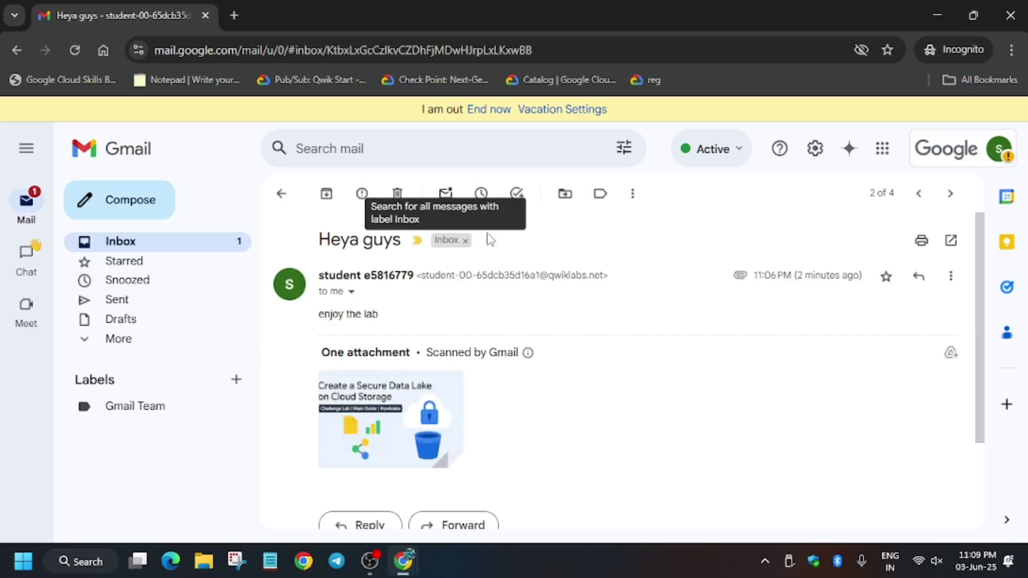
left_click(598, 200)
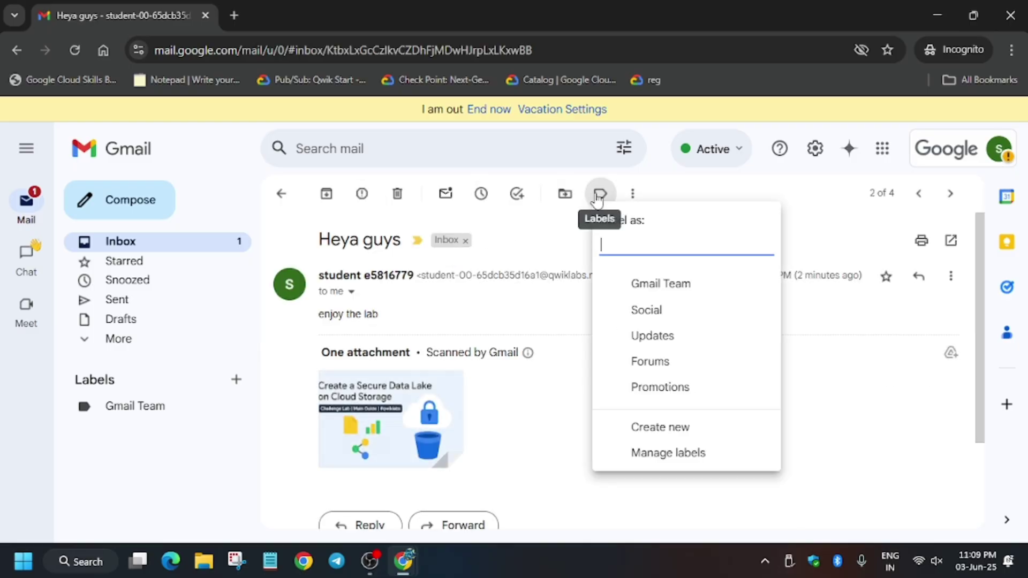
left_click(717, 431)
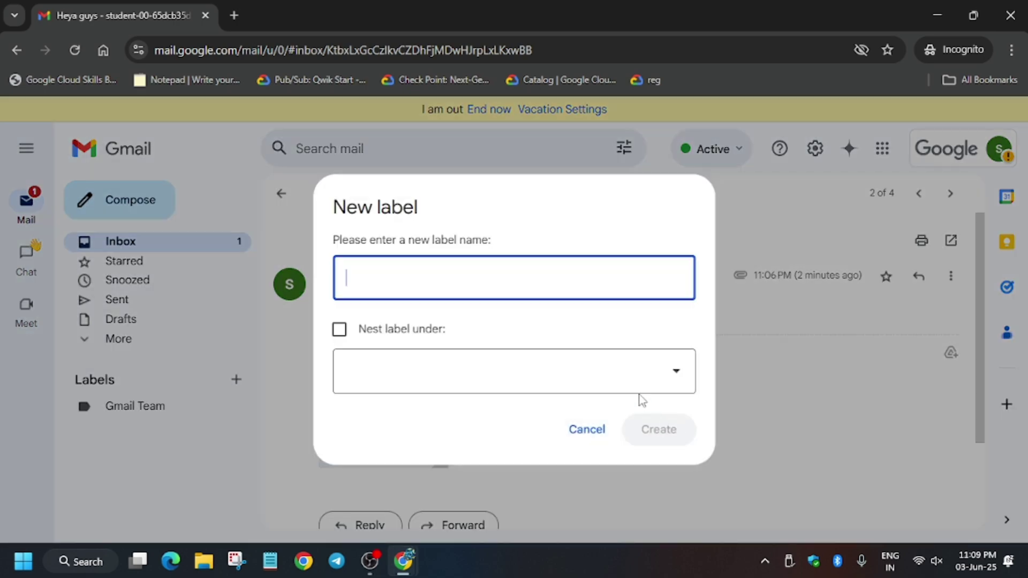
key("alt+Tab")
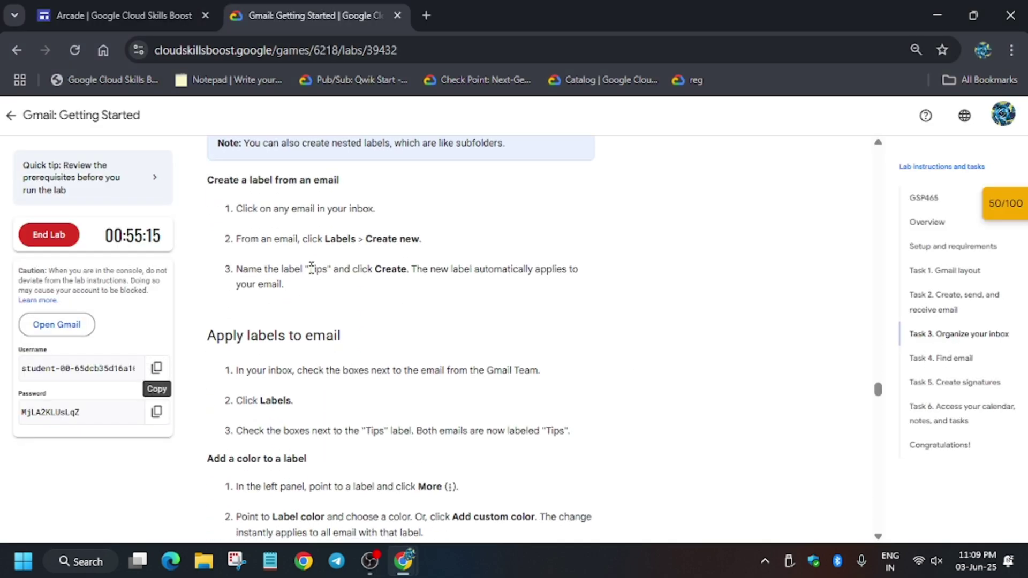
left_click_drag(311, 266, 320, 266)
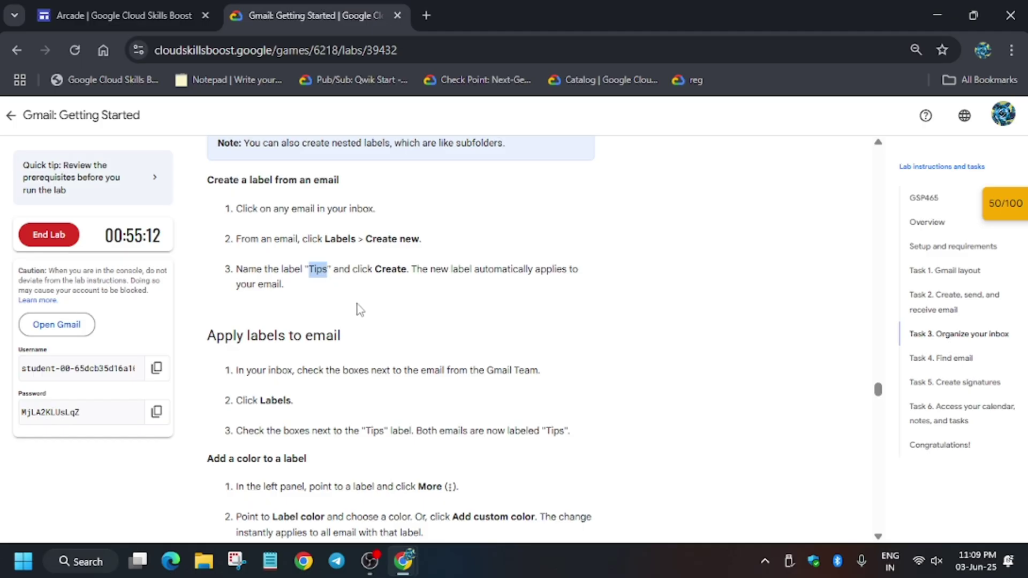
key("alt+Tab")
type("Tips")
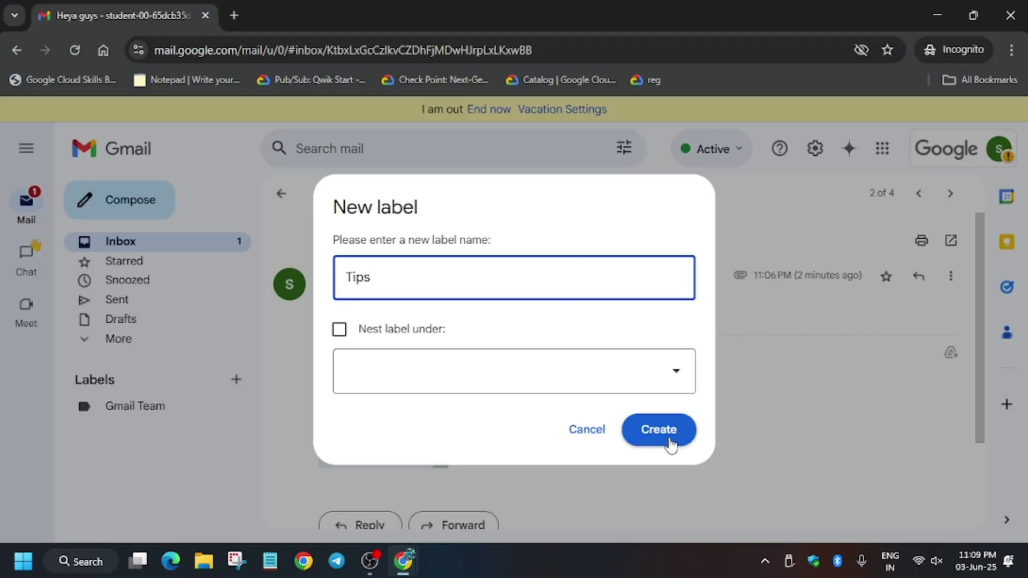
left_click(664, 434)
Go back to the lab instructions and read on to the filter steps.
key("alt")
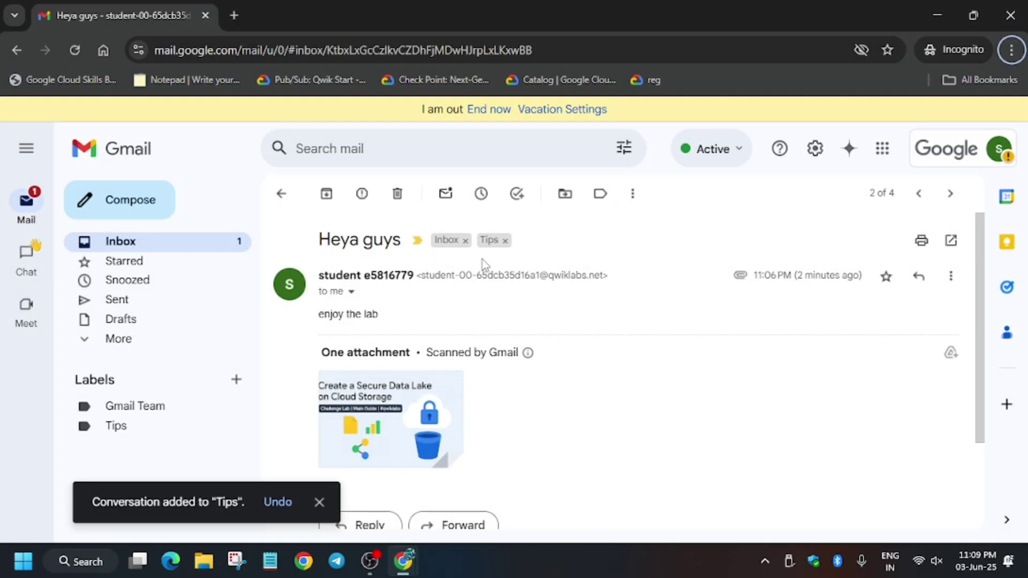
key("alt+Tab")
scroll(478, 383, "down", 3)
Search Gmail for mail from 'gmail' senders using the advanced search options.
scroll(478, 383, "down", 2)
scroll(475, 377, "down", 1)
scroll(476, 377, "down", 2)
scroll(476, 377, "down", 3)
scroll(477, 378, "down", 4)
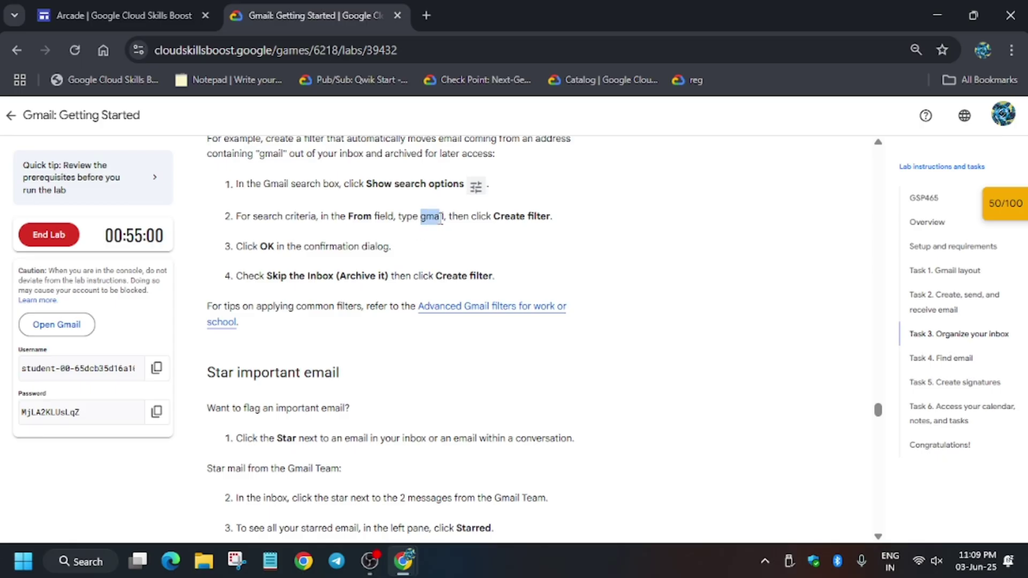
left_click_drag(440, 220, 445, 220)
key("ctrl+c")
key("alt+Tab")
left_click(630, 148)
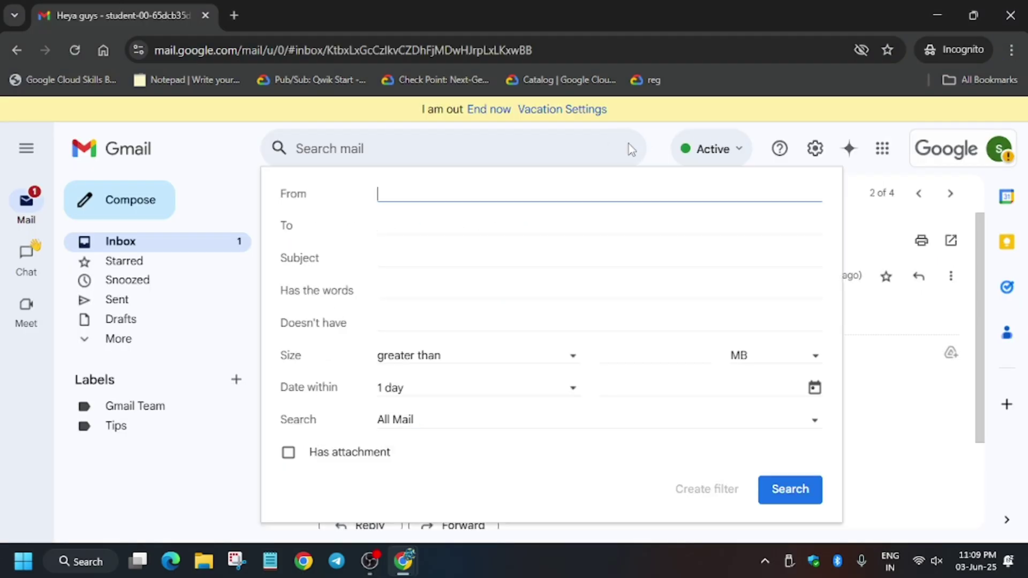
key("ctrl+v")
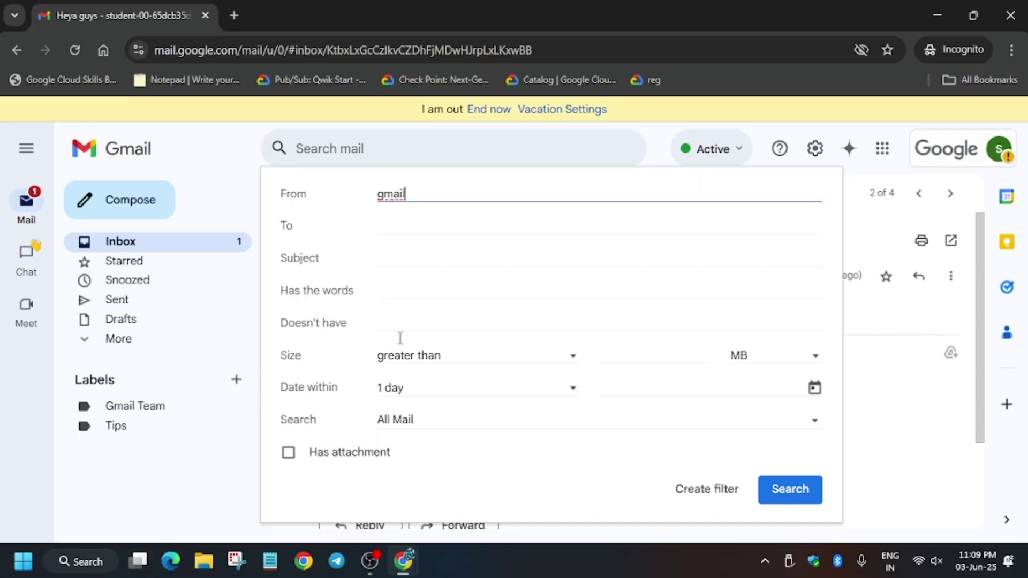
left_click(782, 490)
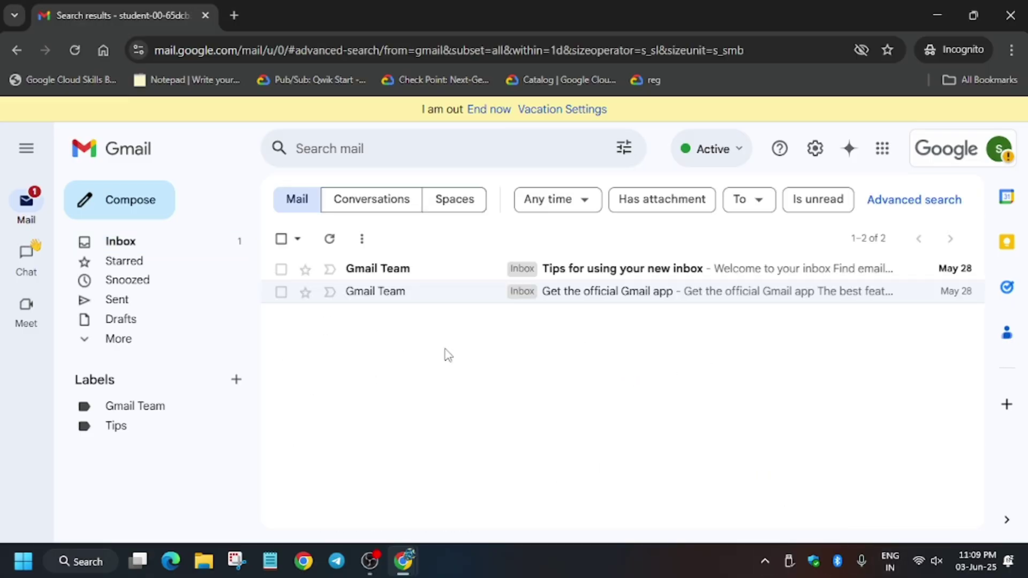
Set up a from:gmail filter with 'Skip the Inbox (Archive it)' ticked.
left_click(610, 152)
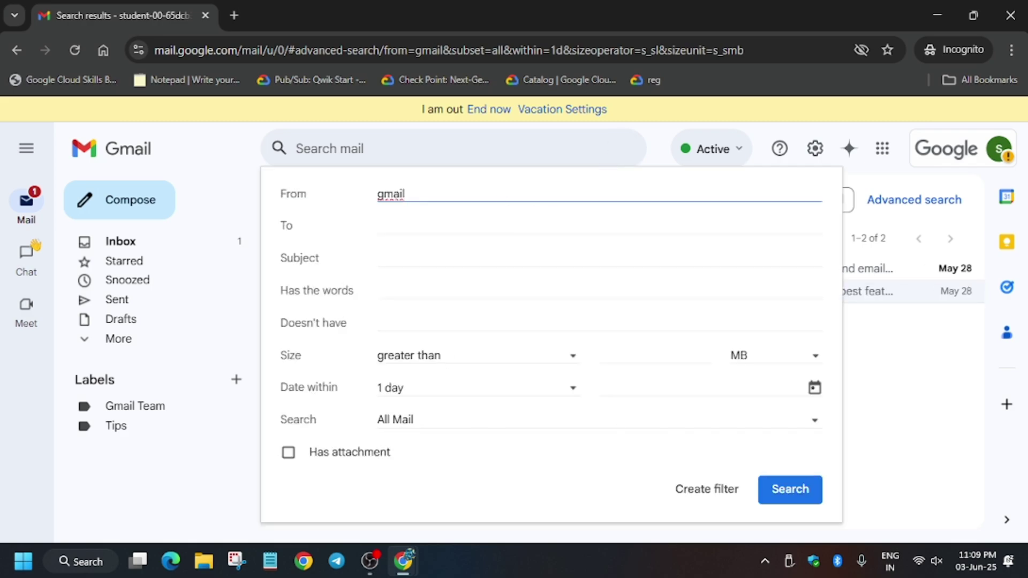
left_click(702, 494)
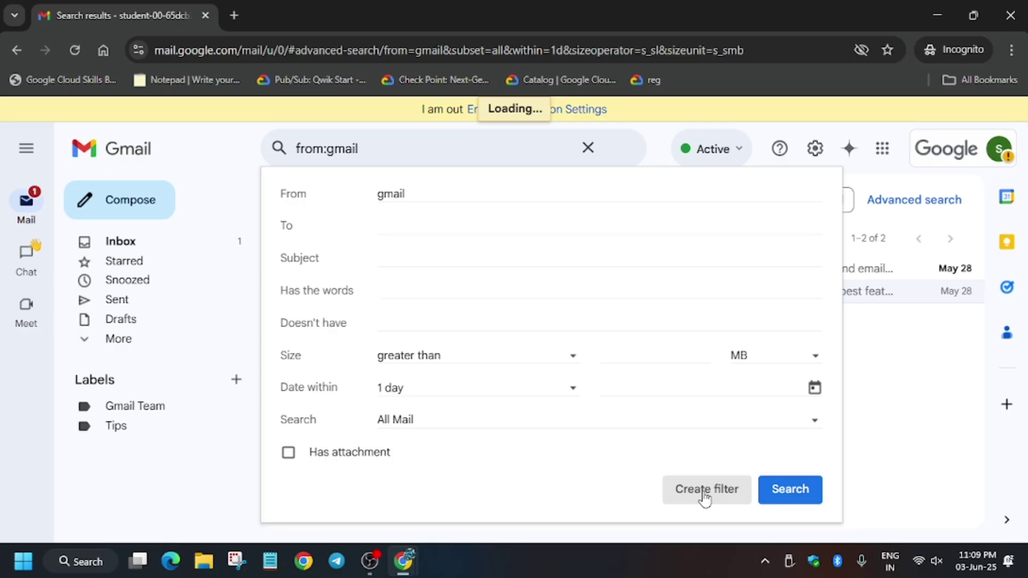
left_click(592, 154)
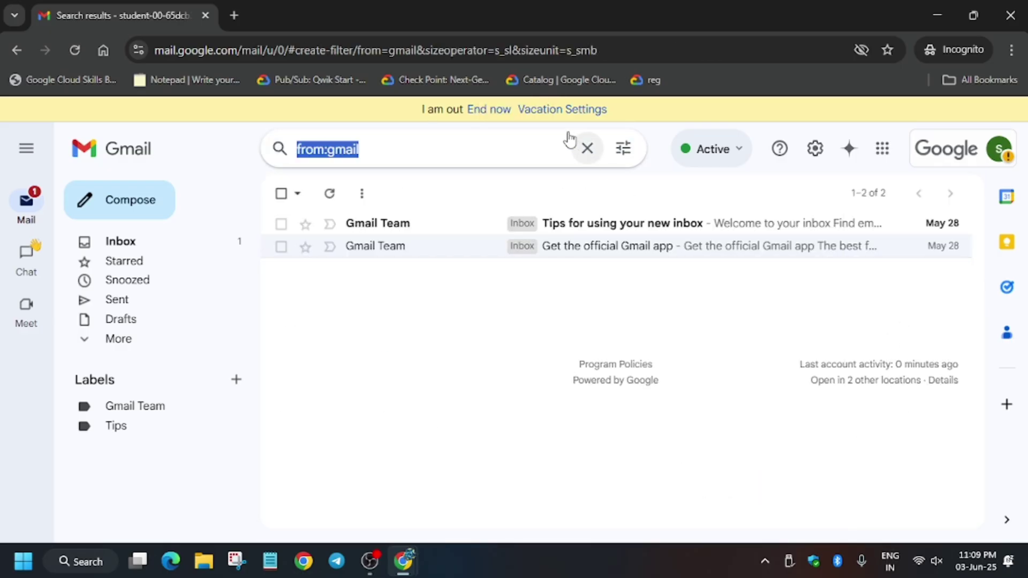
left_click(584, 155)
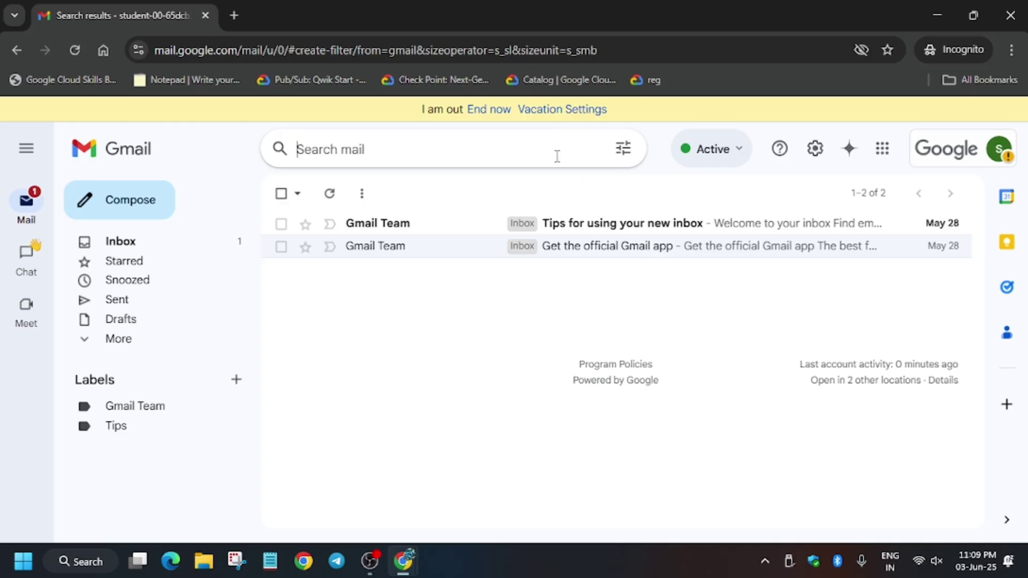
left_click(622, 149)
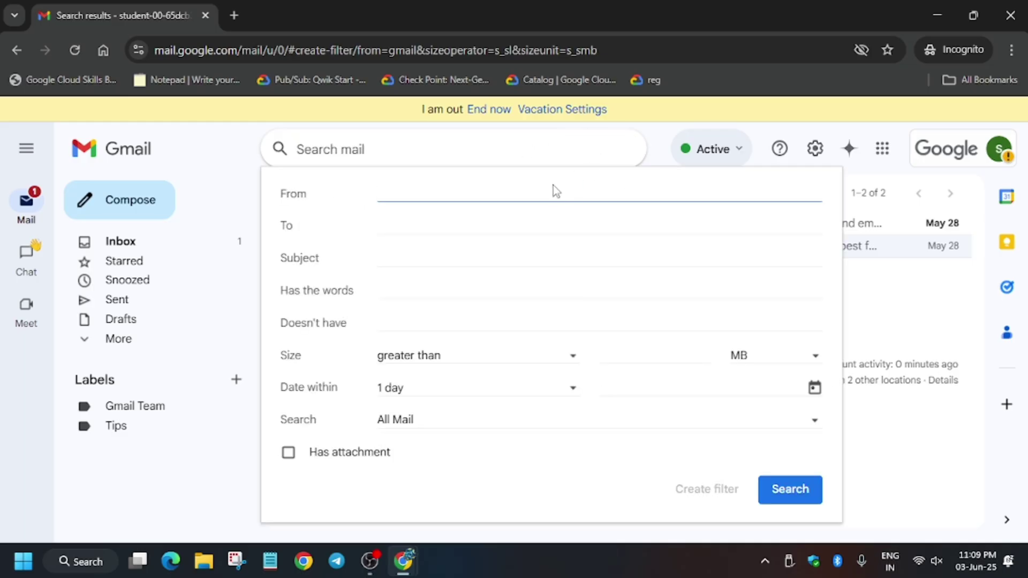
type("gmail")
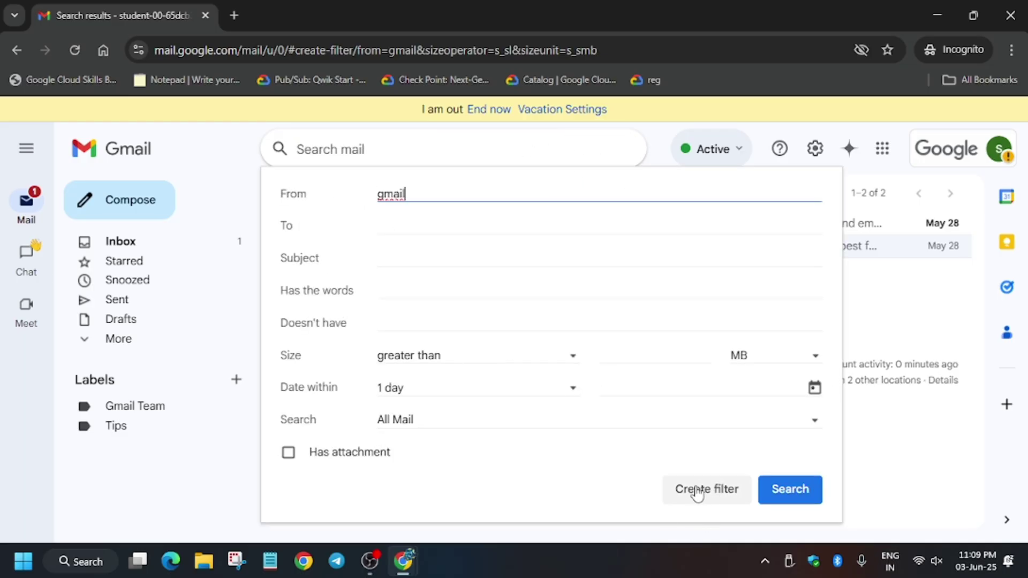
left_click(693, 490)
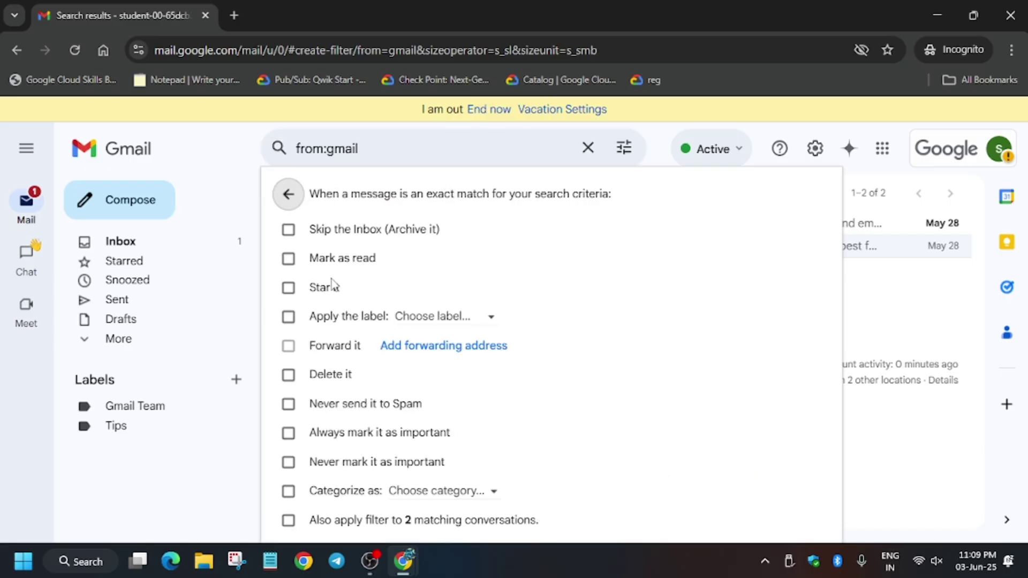
left_click(358, 235)
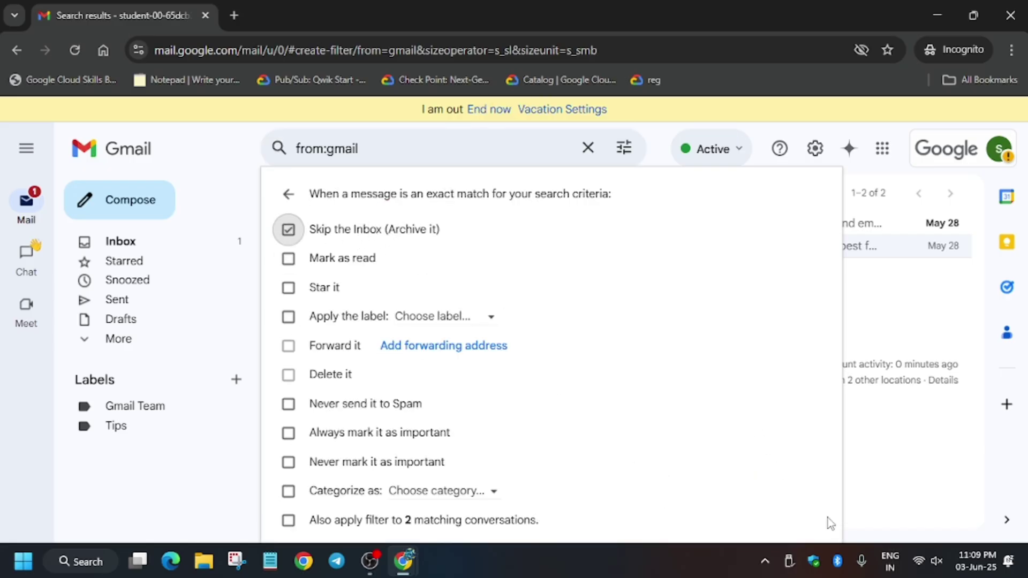
key("ctrl+minus")
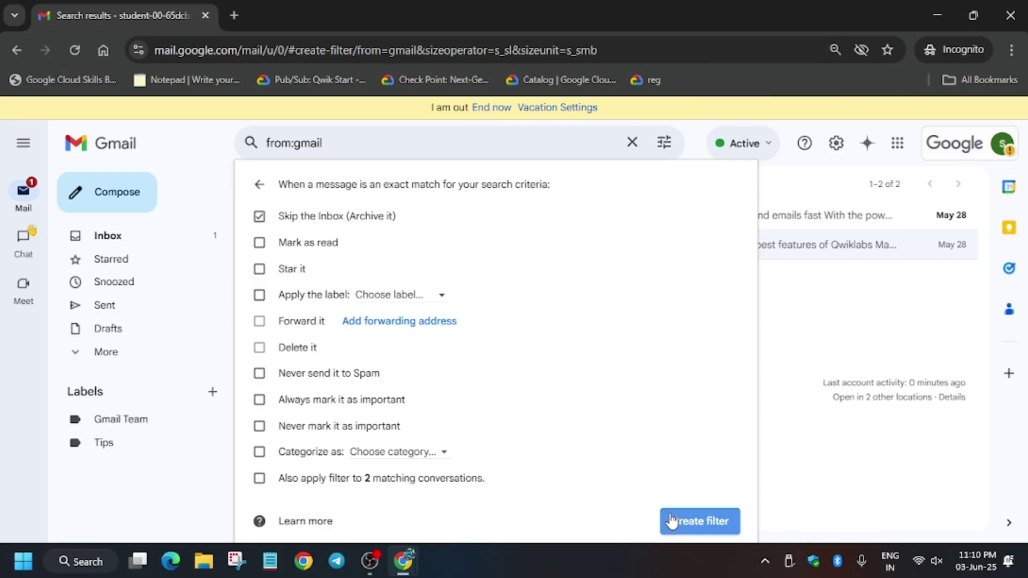
Star the 'Heya guys' email from the inbox.
key("alt+Tab")
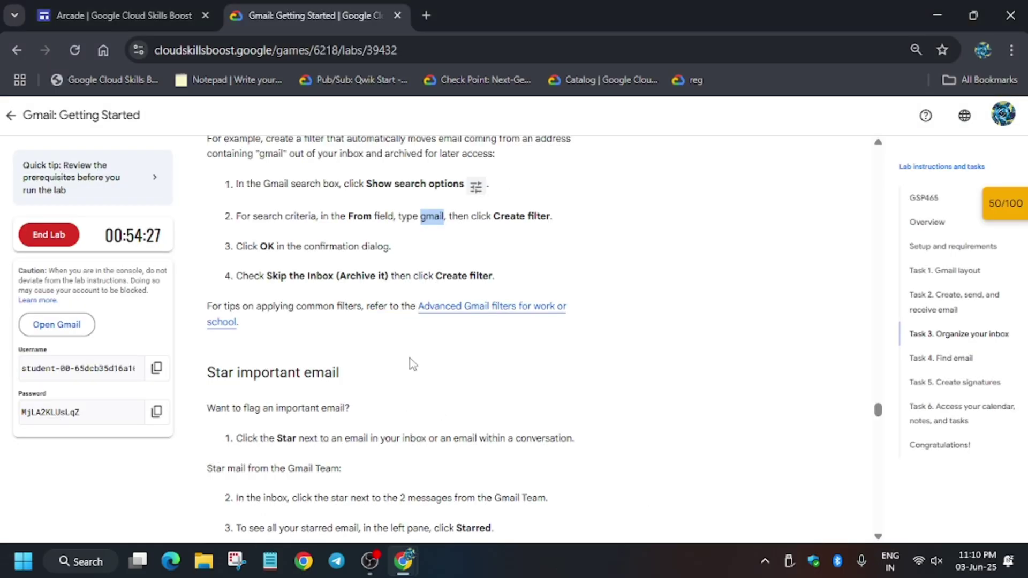
scroll(411, 363, "down", 2)
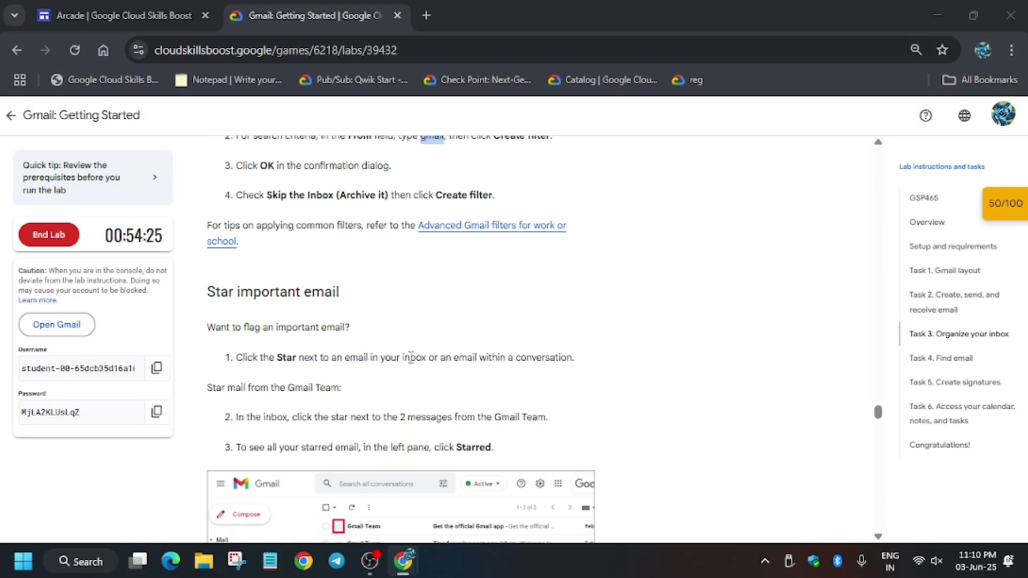
key("alt+Tab")
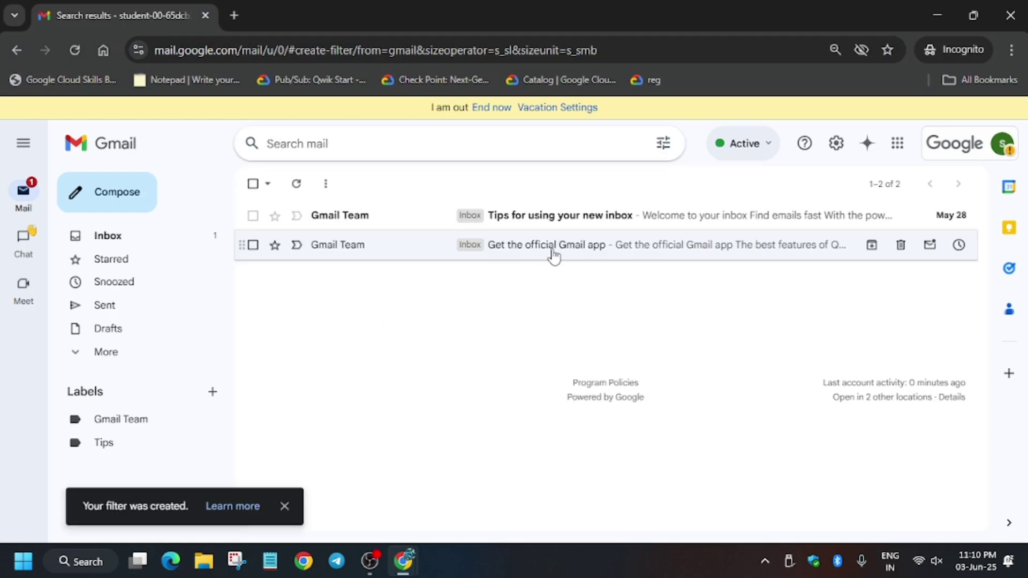
left_click(196, 245)
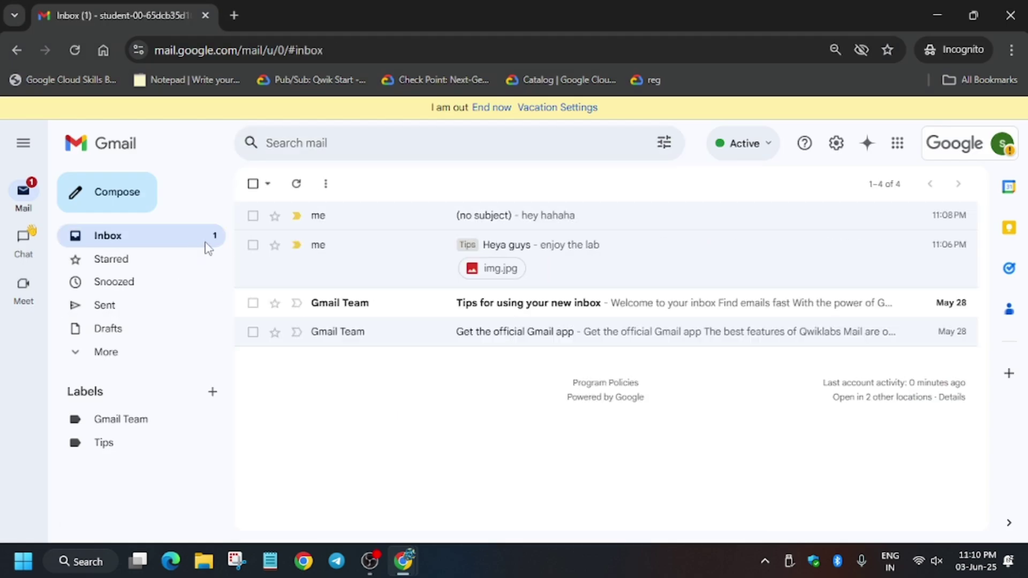
left_click(569, 272)
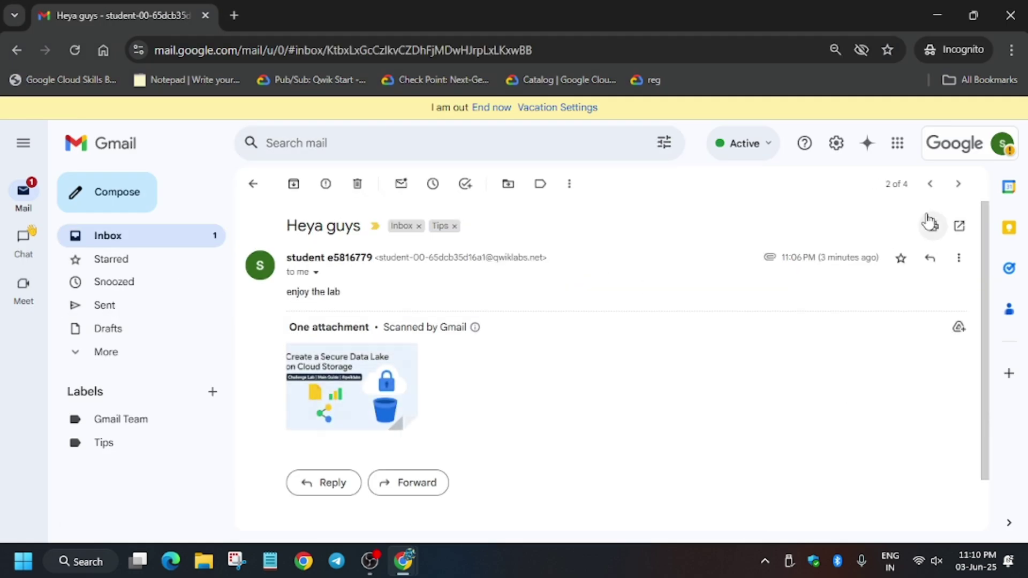
left_click(901, 258)
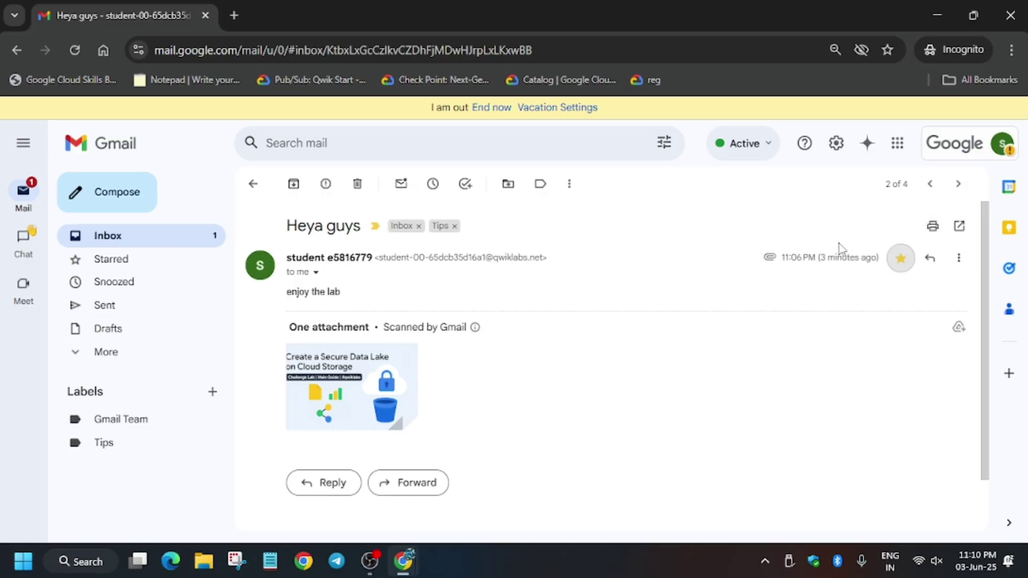
Run Check my progress for the Organize your inbox task in the lab instructions.
key("alt+Tab")
scroll(553, 352, "down", 2)
scroll(553, 353, "down", 4)
scroll(554, 352, "down", 3)
scroll(402, 374, "down", 2)
scroll(390, 374, "down", 5)
scroll(375, 380, "down", 4)
scroll(324, 397, "down", 5)
left_click(315, 500)
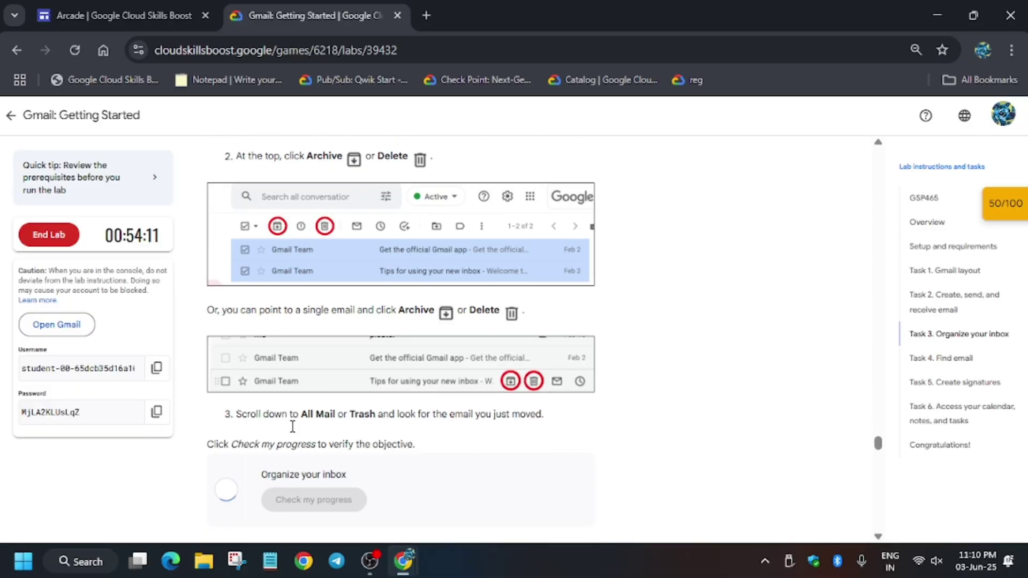
Return Gmail to the inbox and read the instructions up to Task 4.
key("alt+Tab")
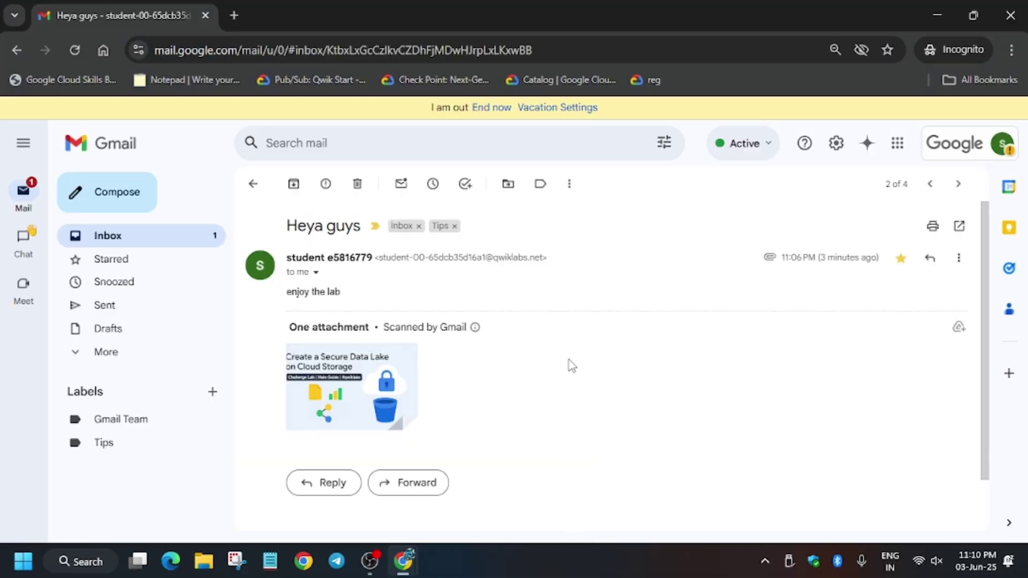
left_click(252, 183)
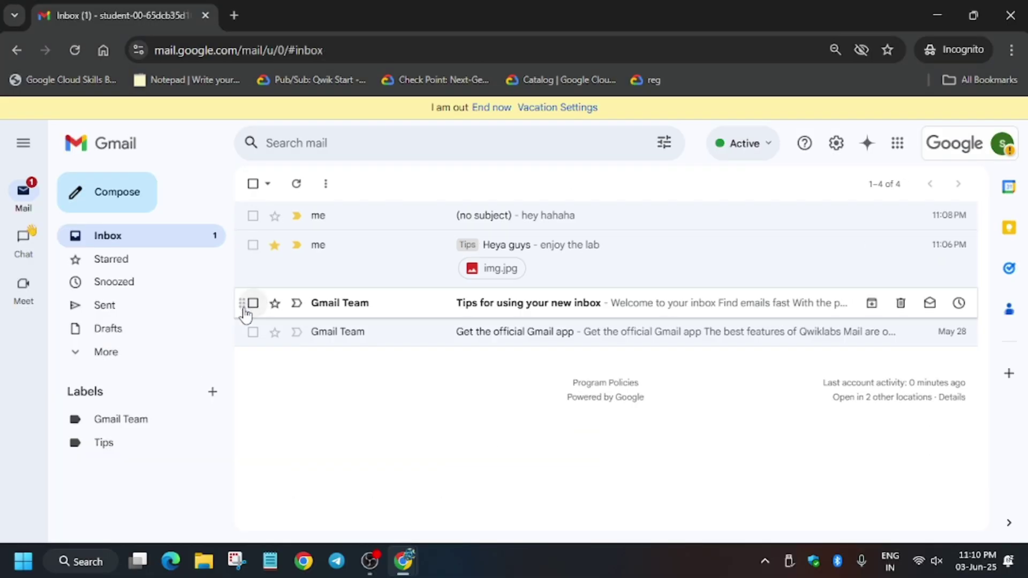
key("alt+Tab")
scroll(316, 317, "down", 5)
scroll(453, 392, "down", 1)
scroll(450, 390, "down", 4)
scroll(442, 393, "down", 6)
key("alt+Tab")
Open Gmail's full settings page from the quick settings and find the Signature section.
left_click(836, 144)
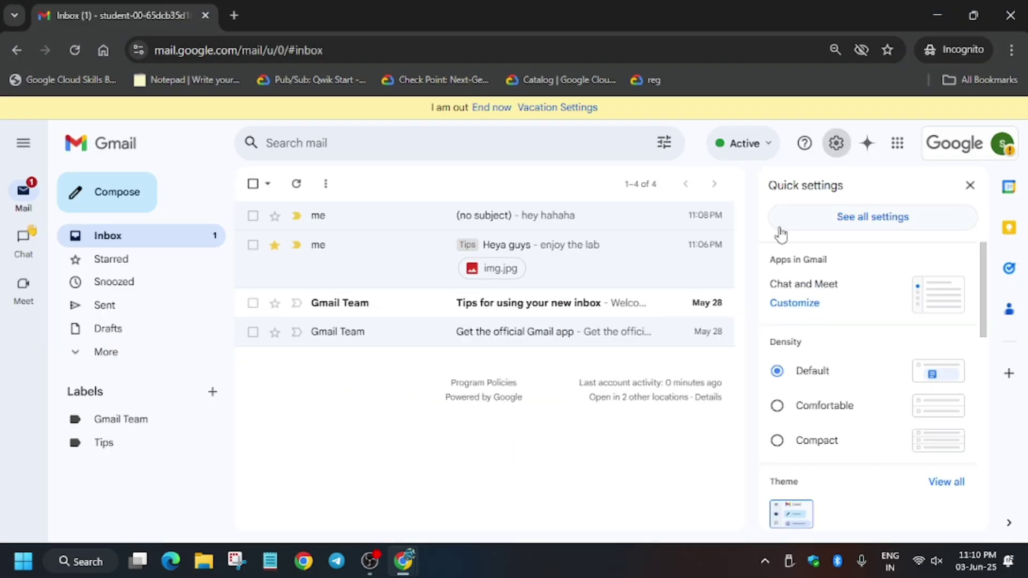
left_click(822, 231)
scroll(451, 348, "down", 5)
scroll(455, 407, "down", 5)
scroll(460, 448, "down", 8)
scroll(460, 449, "down", 5)
scroll(461, 450, "up", 6)
scroll(460, 450, "up", 4)
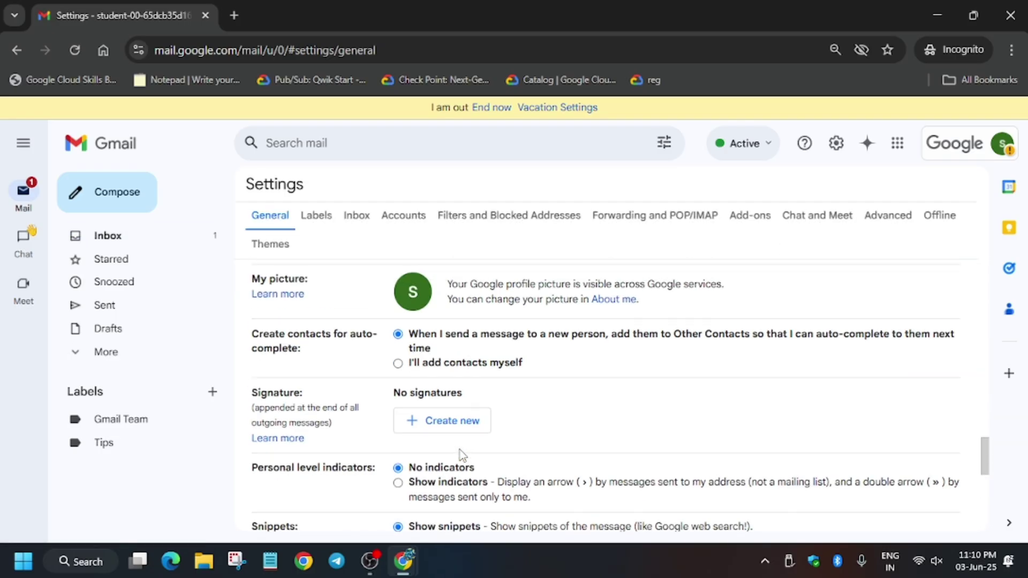
Create a new signature named 'My sig' with the text 'Heya'.
left_click(423, 428)
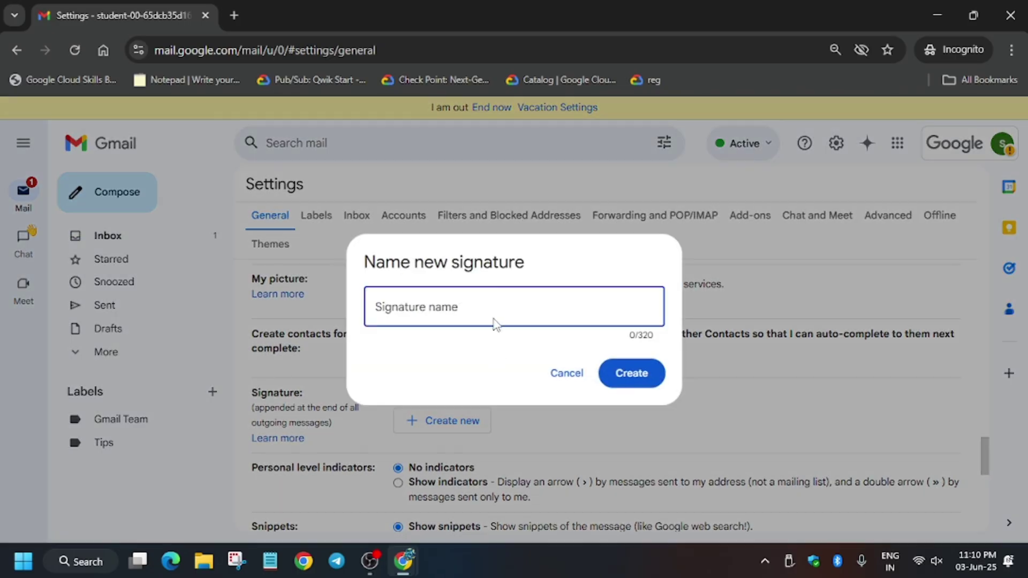
type("My sig")
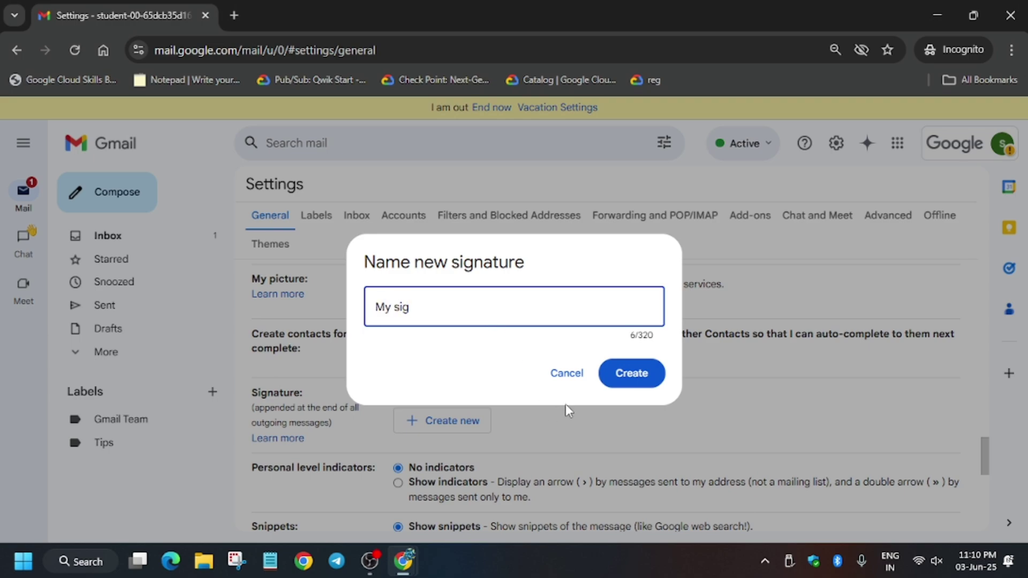
left_click(627, 373)
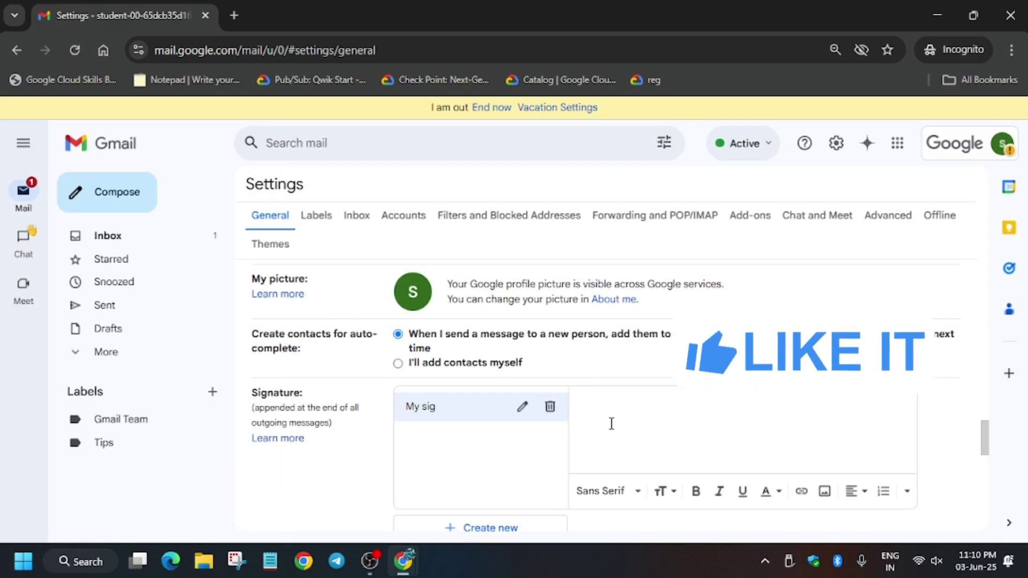
type("Heya")
scroll(610, 424, "down", 1)
scroll(610, 424, "down", 4)
Make 'My sig' the default for new emails and replies/forwards, and save changes.
left_click(453, 367)
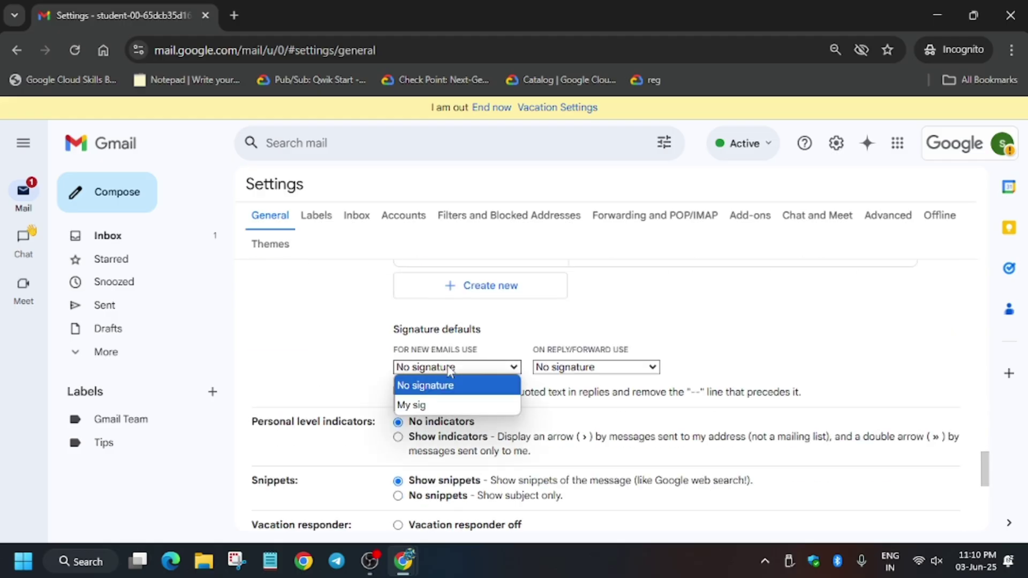
left_click(461, 407)
left_click(595, 367)
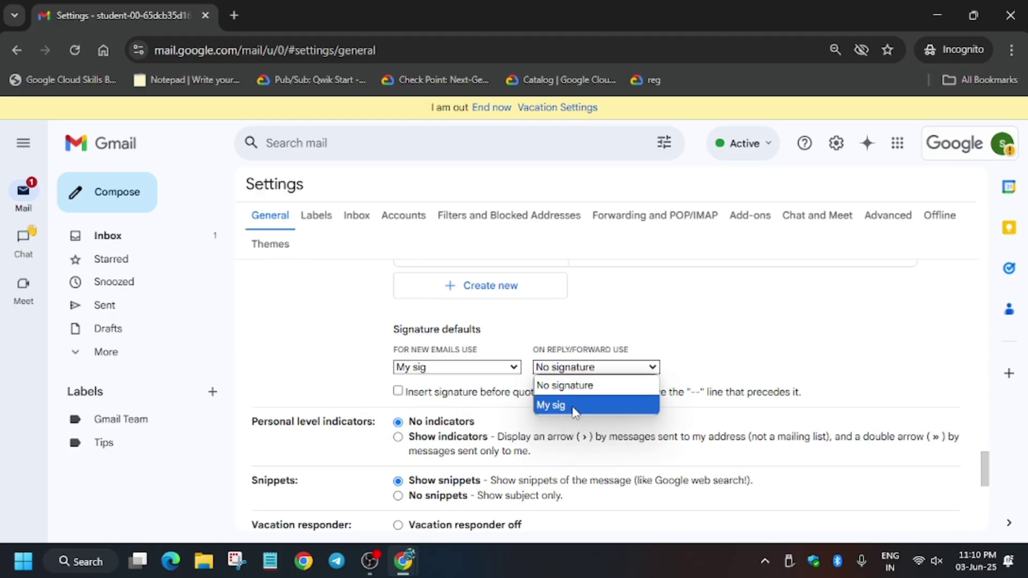
left_click(552, 403)
scroll(552, 404, "down", 1)
scroll(560, 363, "down", 5)
left_click(544, 340)
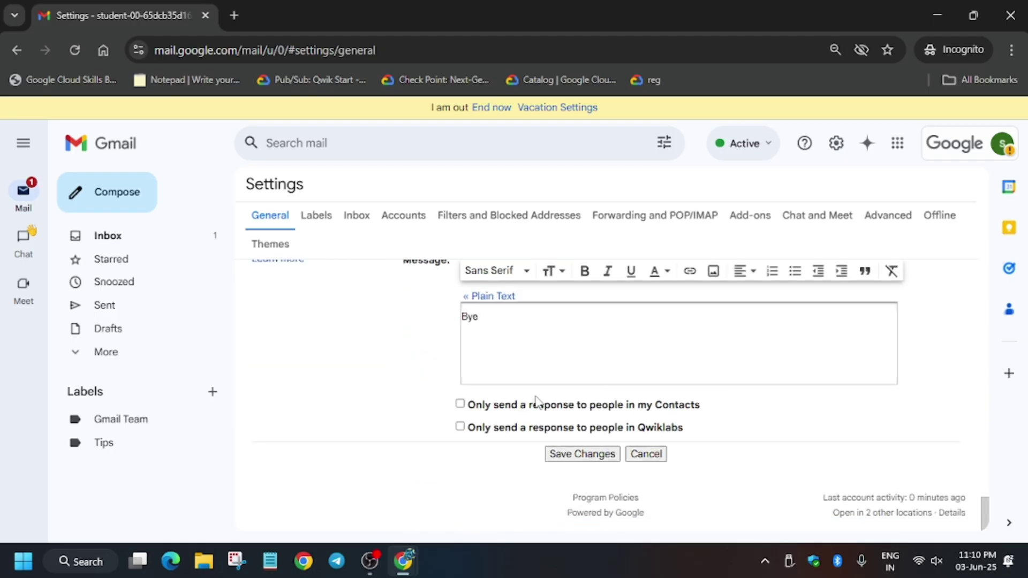
left_click(582, 454)
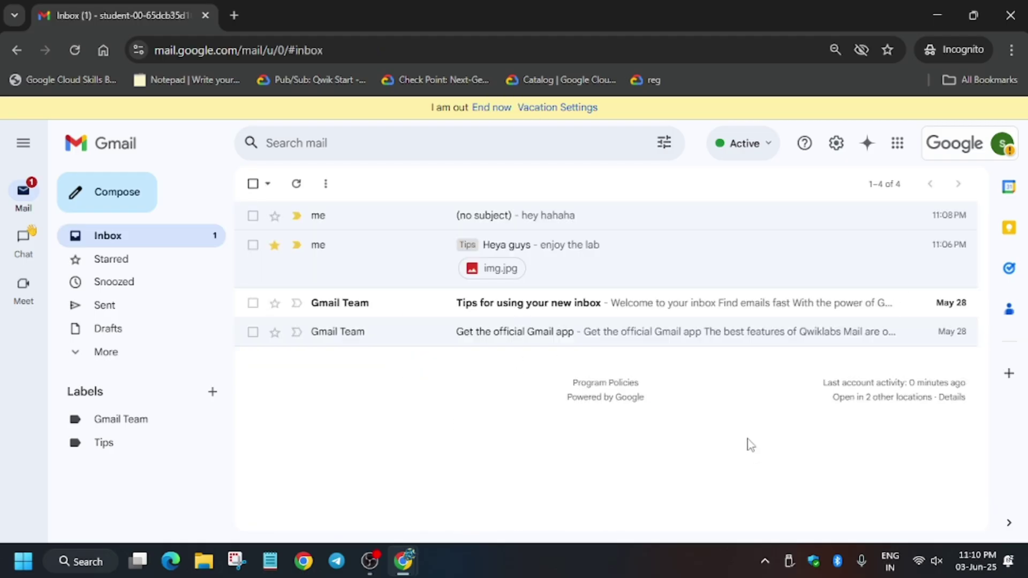
Run Check my progress for the Create signatures task.
key("alt+Tab")
scroll(401, 395, "down", 5)
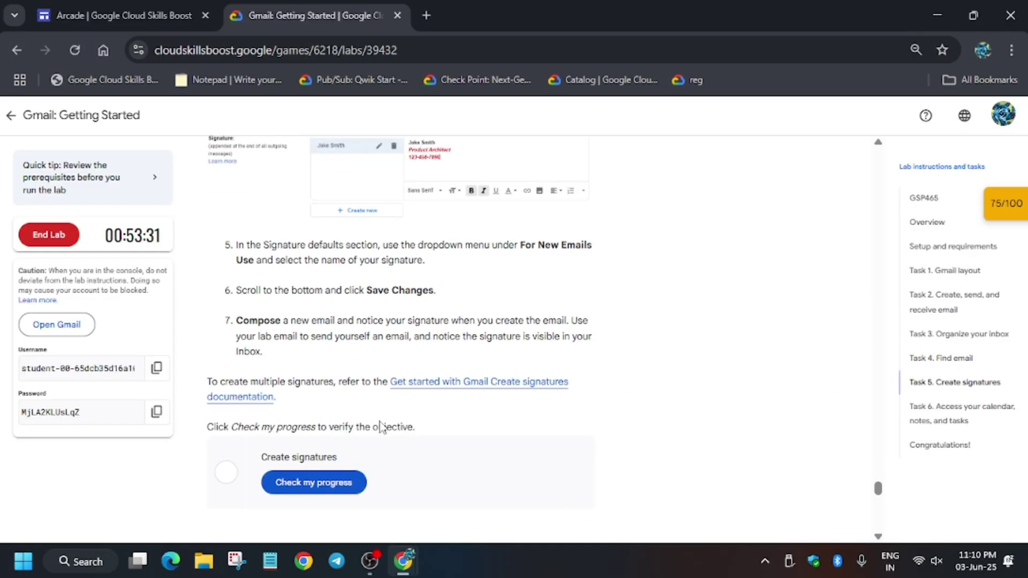
left_click(323, 484)
key("alt+Tab")
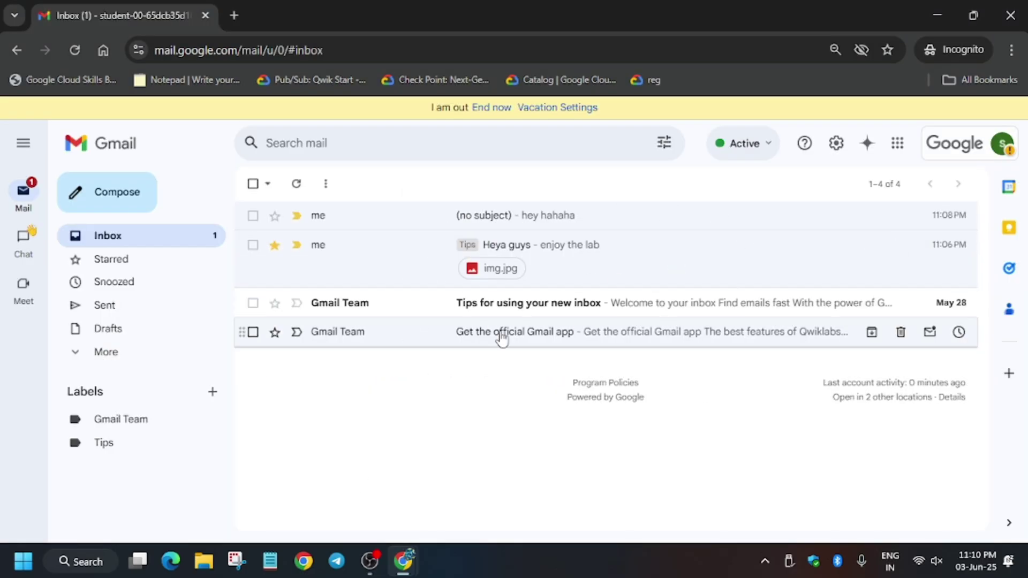
key("alt+Tab")
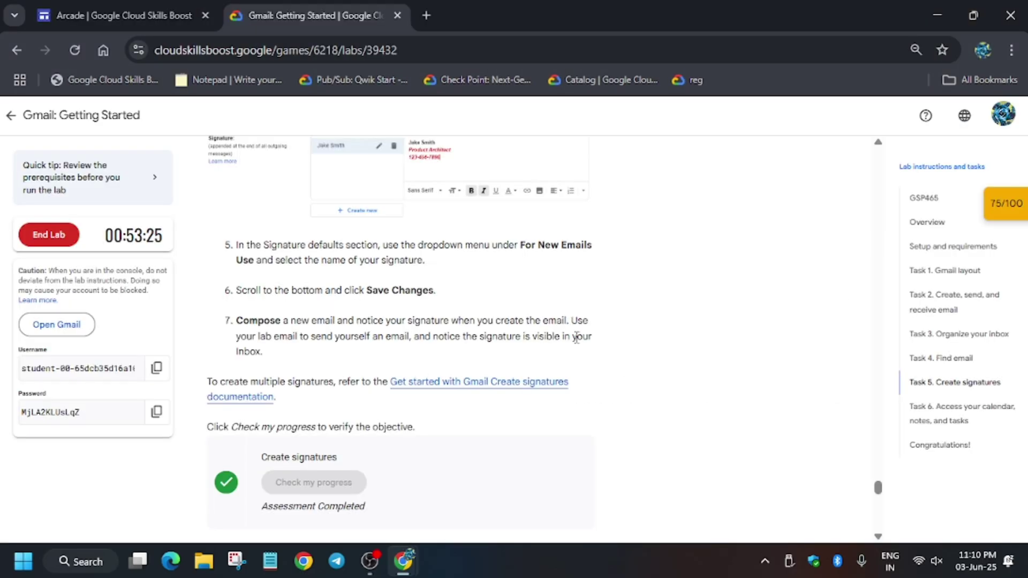
Confirm the 100/100 checkpoint score, then end the lab.
left_click(930, 199)
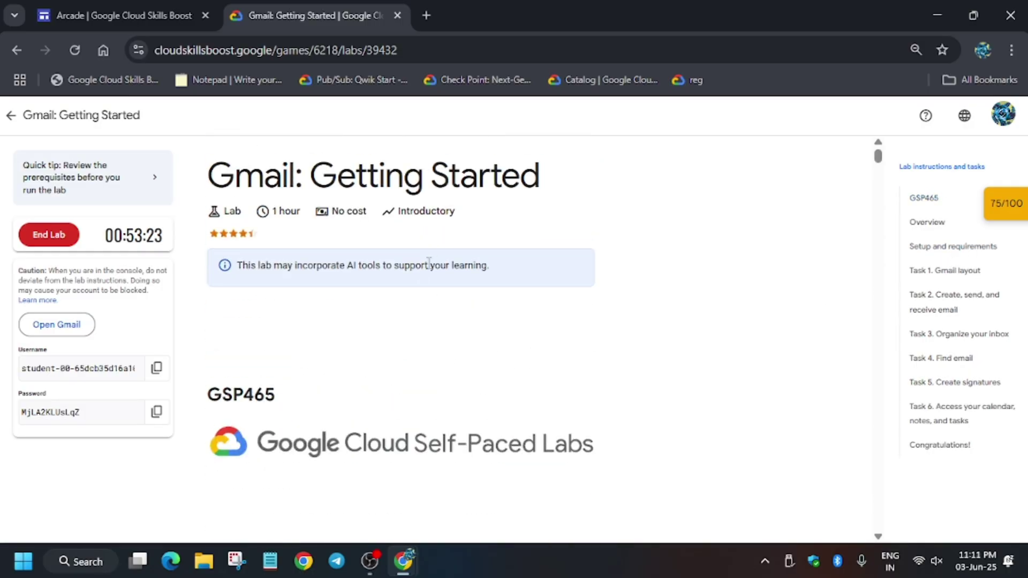
left_click(1009, 208)
left_click(906, 330)
left_click(996, 210)
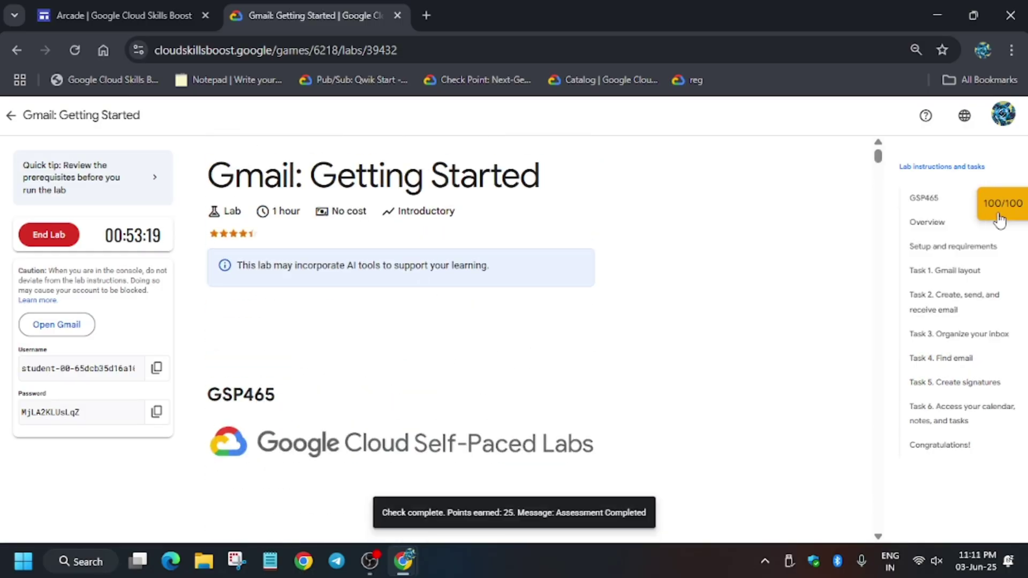
left_click(49, 234)
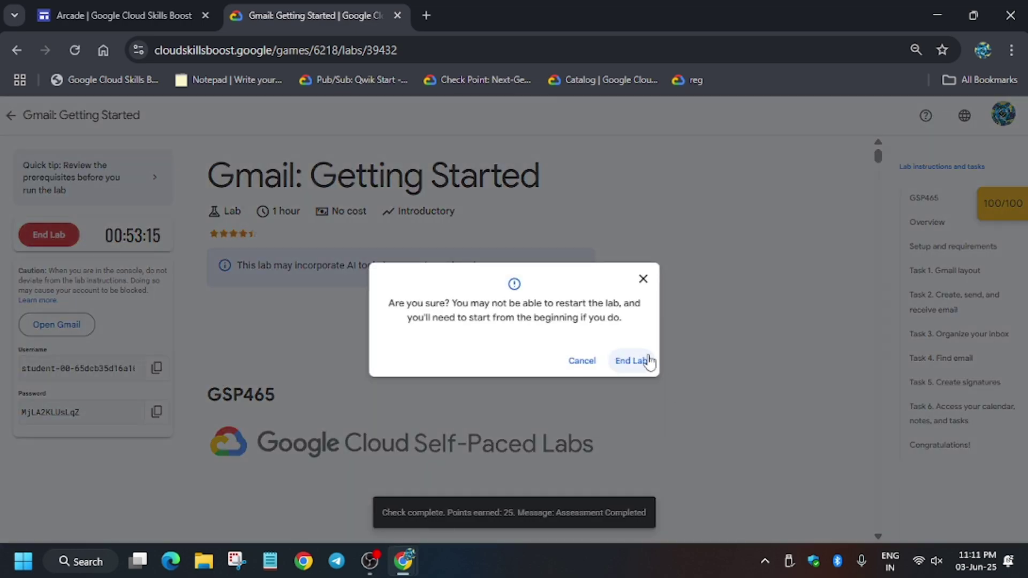
left_click(632, 361)
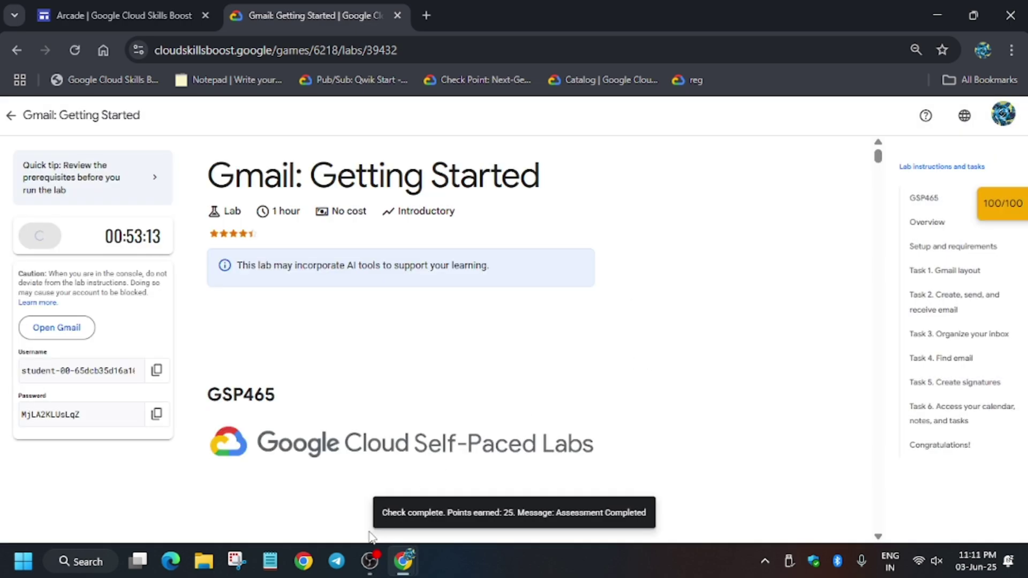